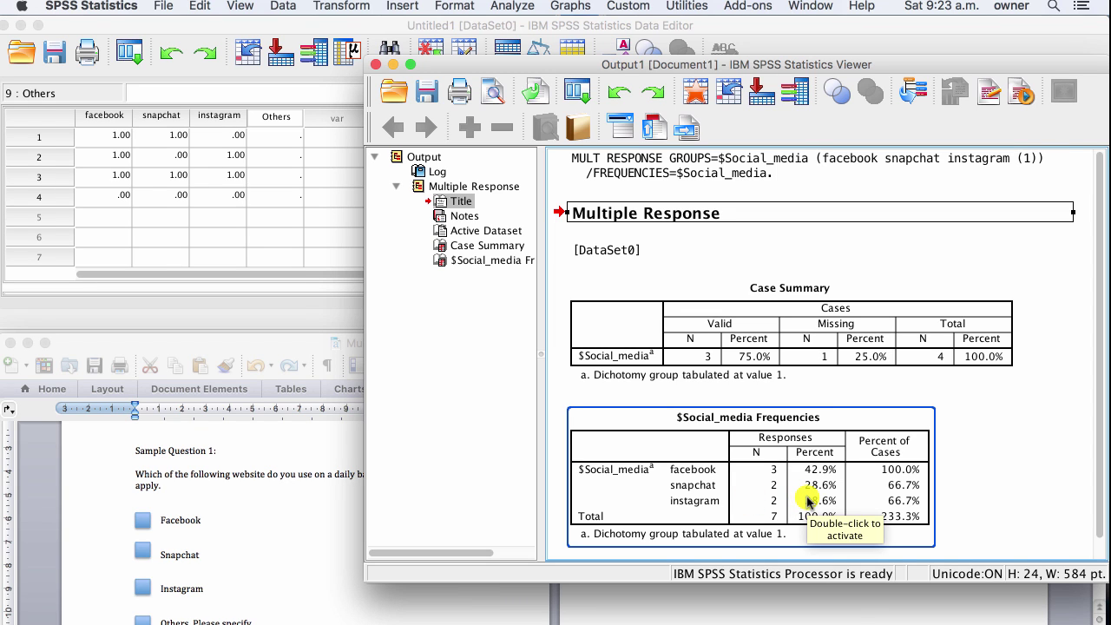
Check the Word to-do list, then review the Case Summary and $Social_media Frequencies tables in the output.
{"action": "left_click", "coordinate": [763, 615]}
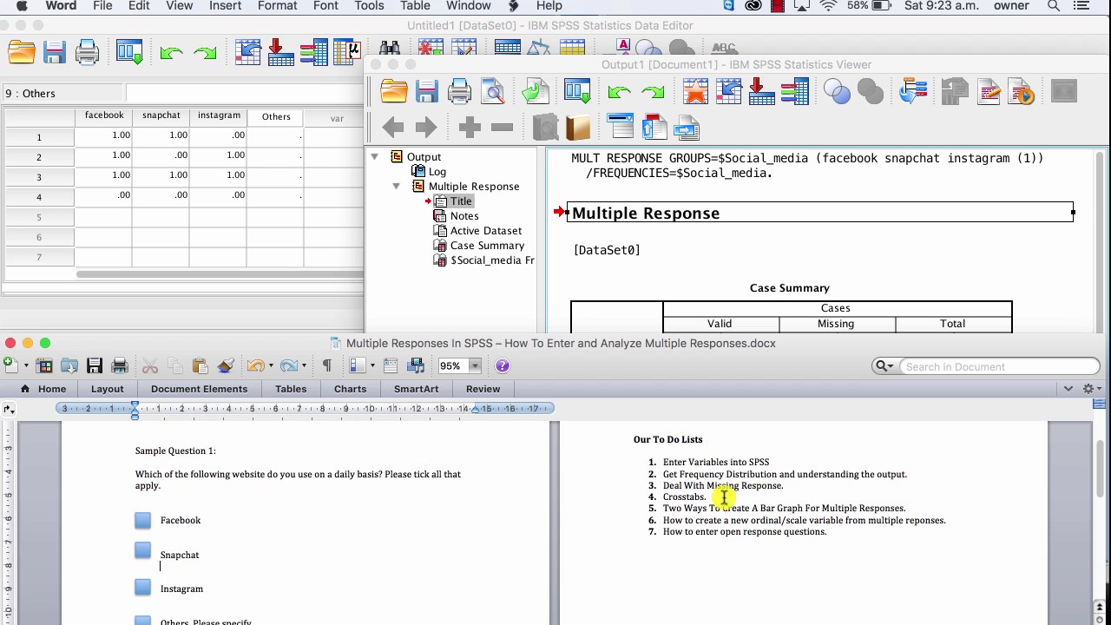
{"action": "left_click", "coordinate": [877, 258]}
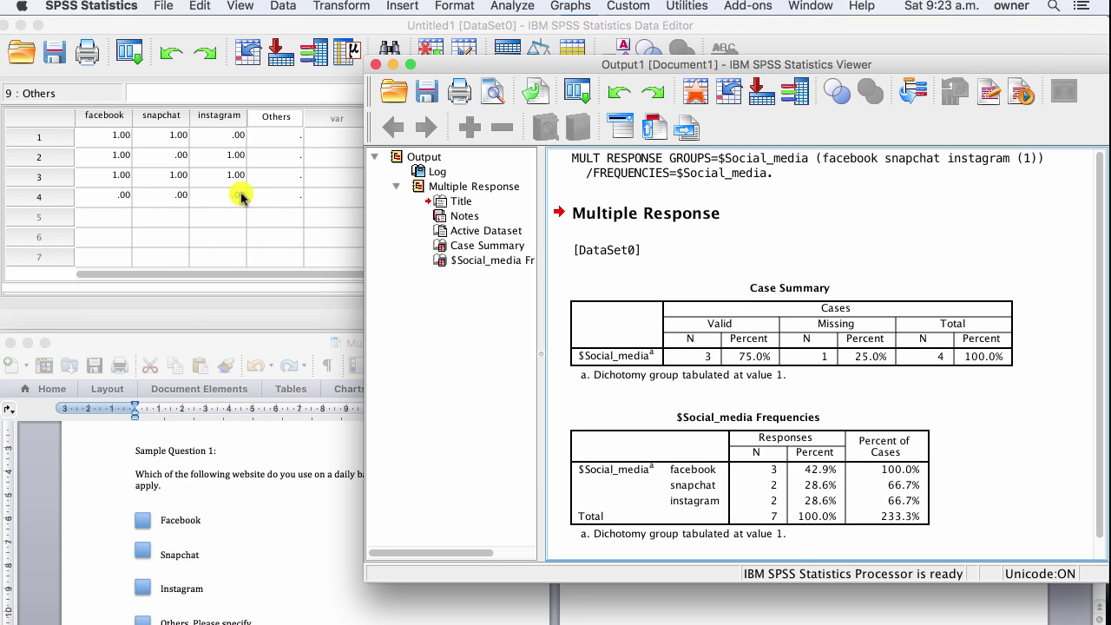
{"action": "left_click", "coordinate": [658, 448]}
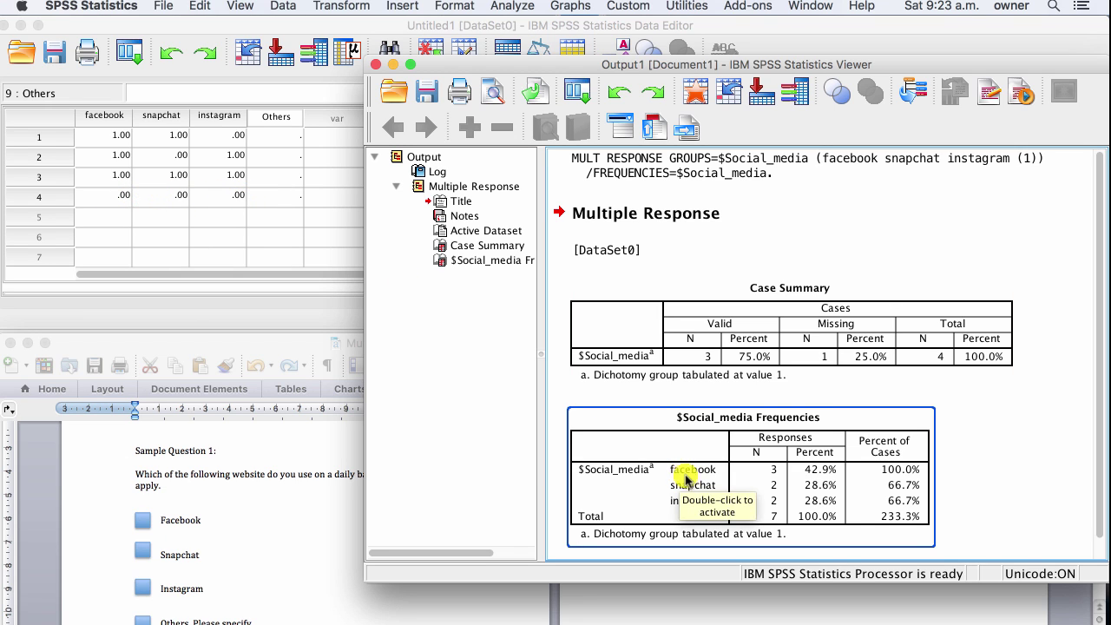
{"action": "left_click", "coordinate": [791, 382]}
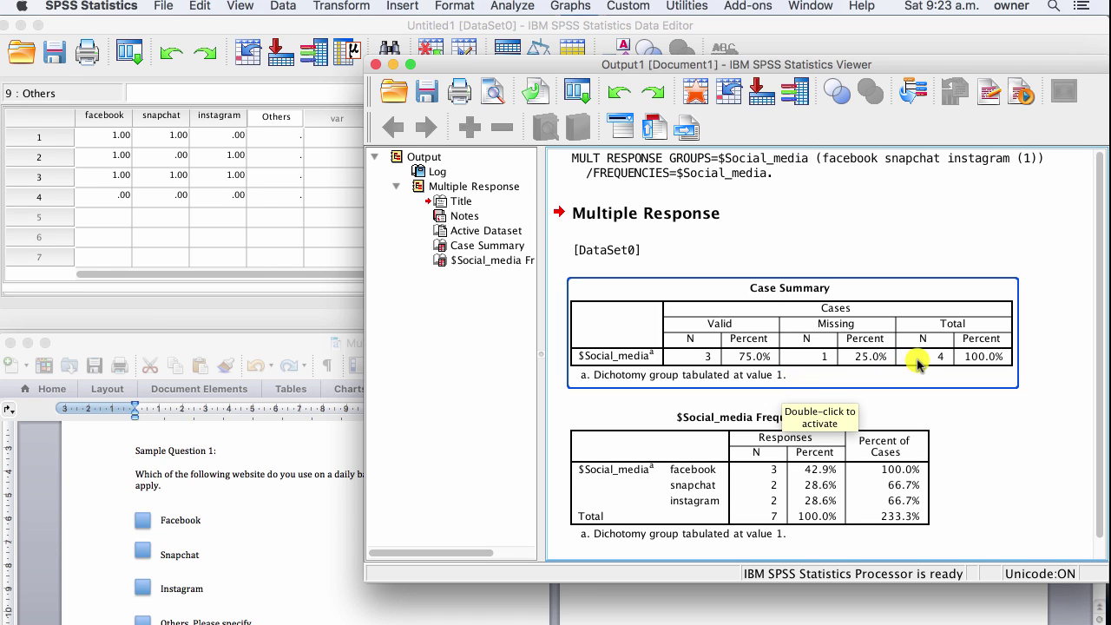
{"action": "left_click", "coordinate": [821, 416]}
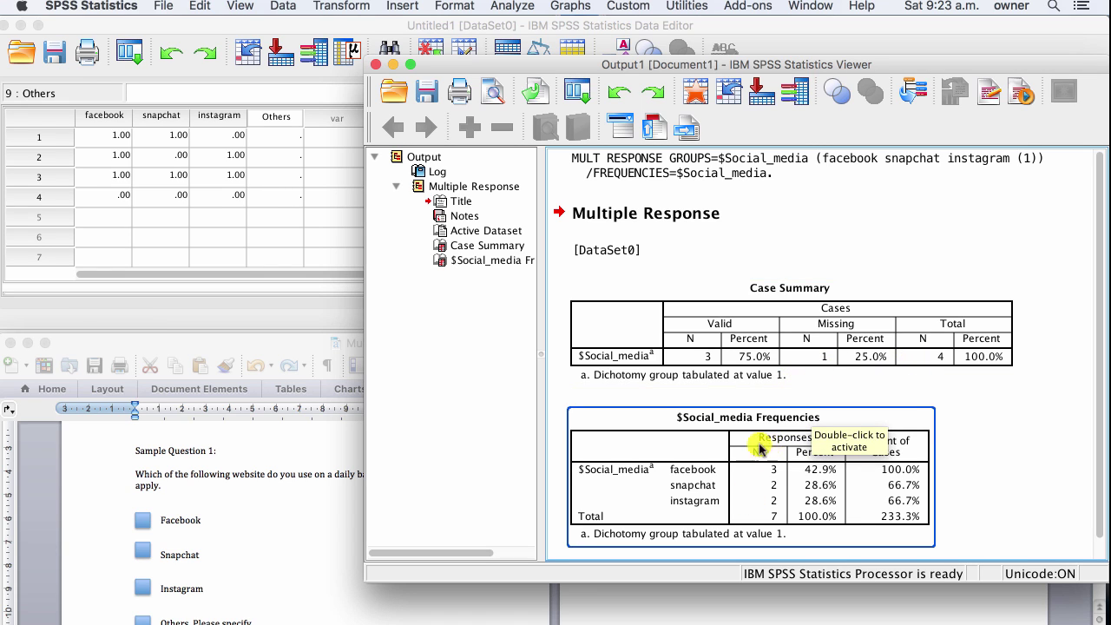
{"action": "left_click", "coordinate": [829, 346]}
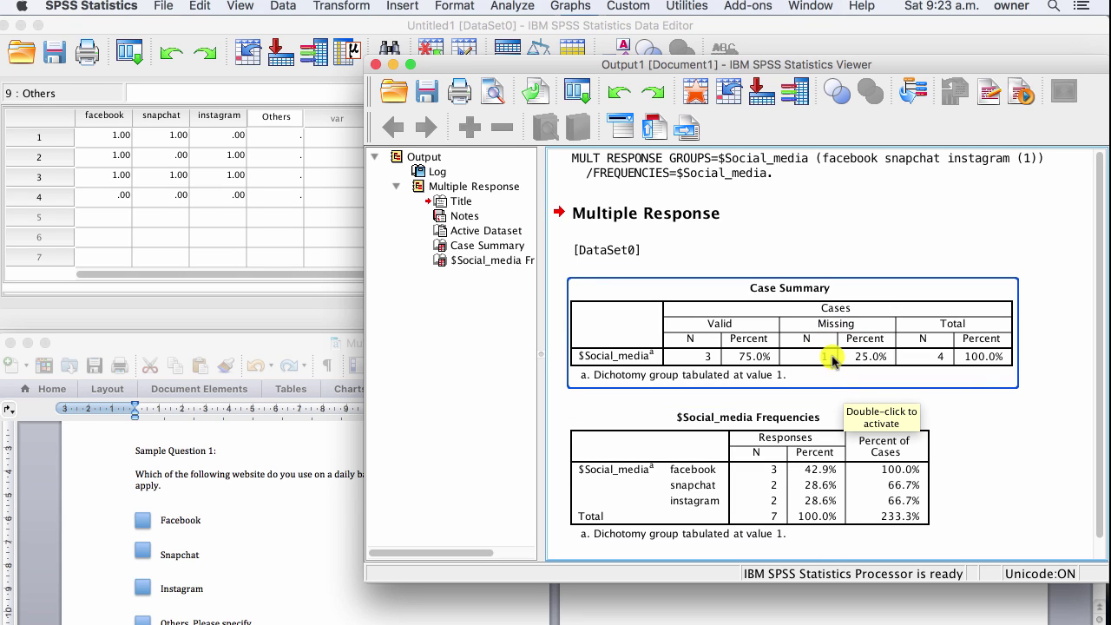
{"action": "left_click", "coordinate": [521, 303]}
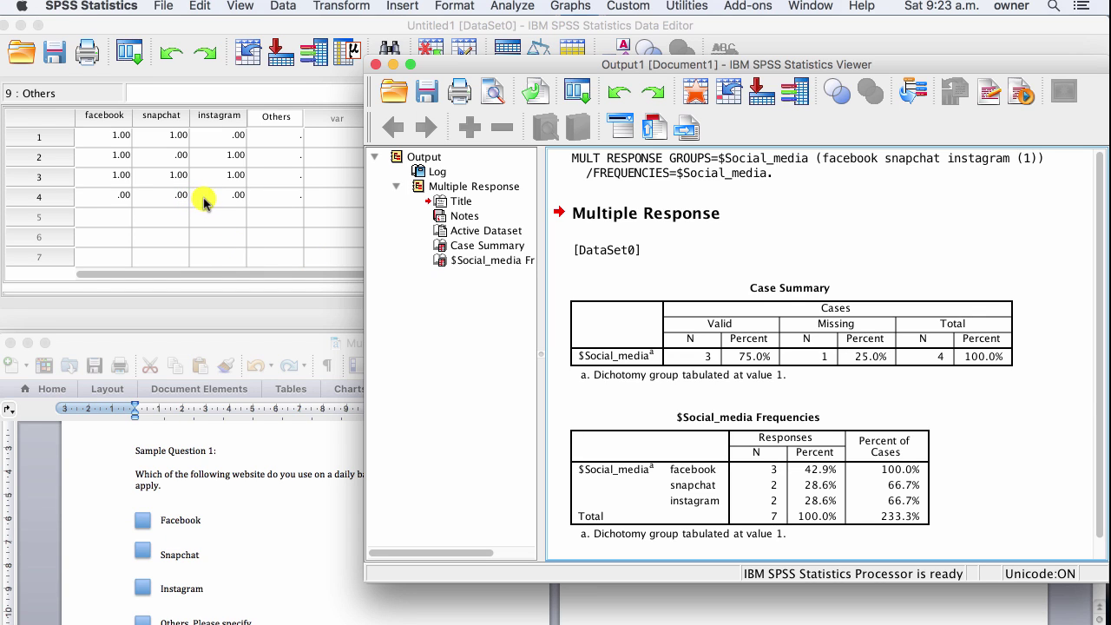
{"action": "left_click", "coordinate": [704, 343]}
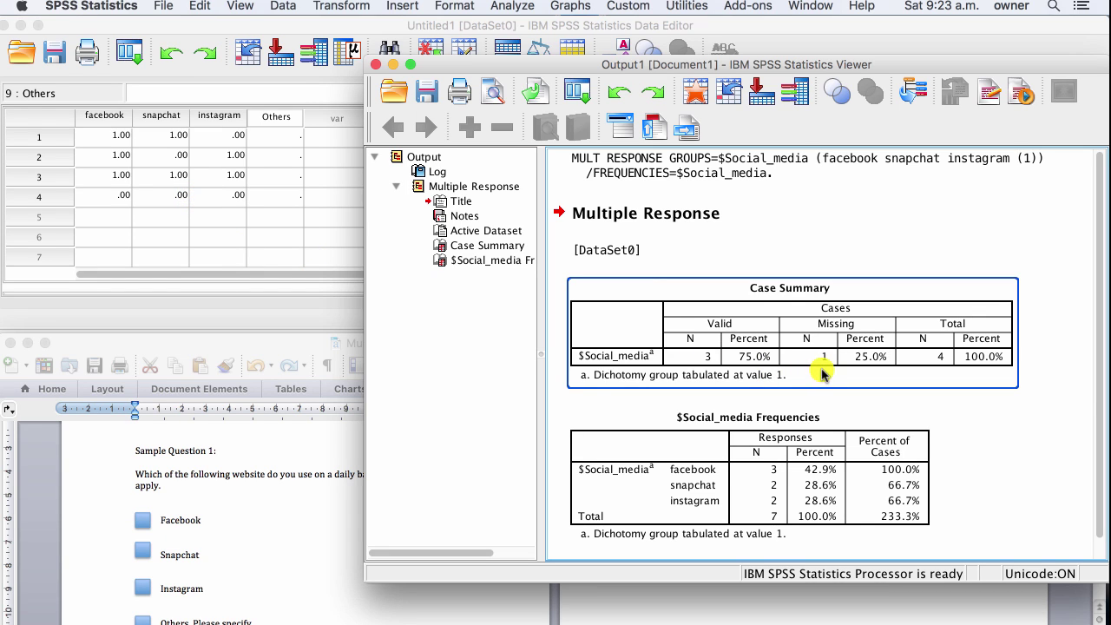
After a last look at both output tables, bring the Data Editor forward.
{"action": "left_click", "coordinate": [556, 261]}
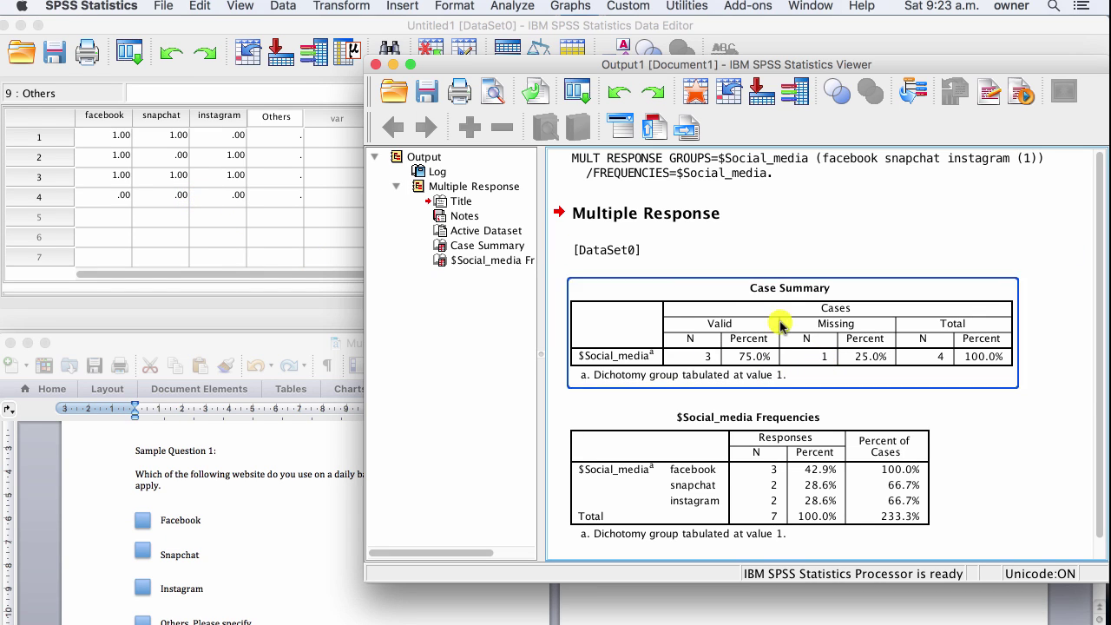
{"action": "left_click", "coordinate": [556, 260]}
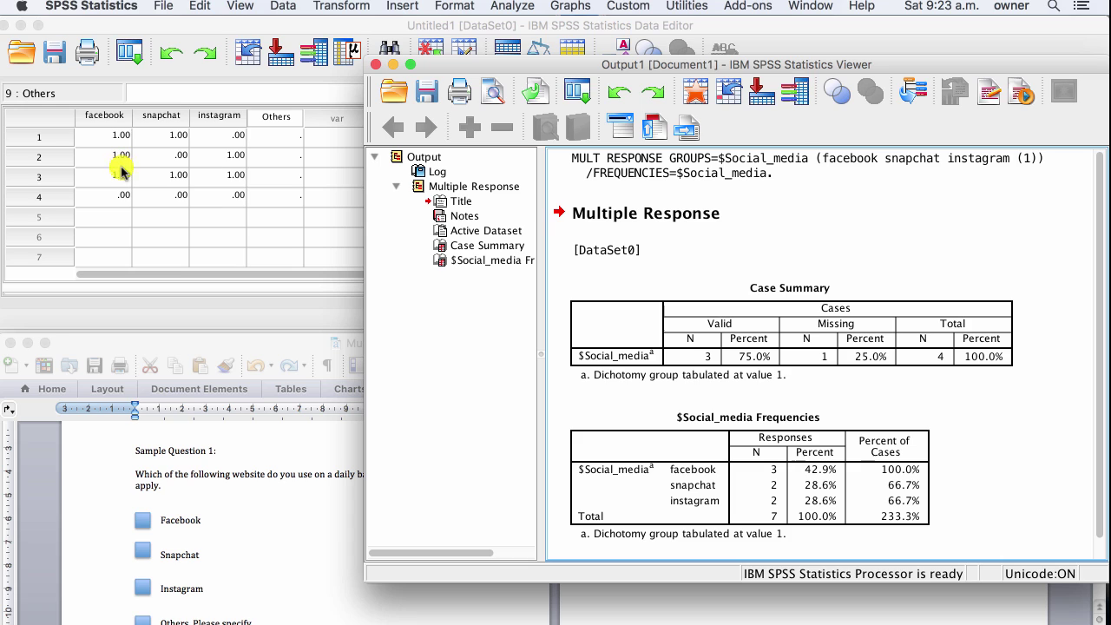
{"action": "left_click", "coordinate": [754, 373]}
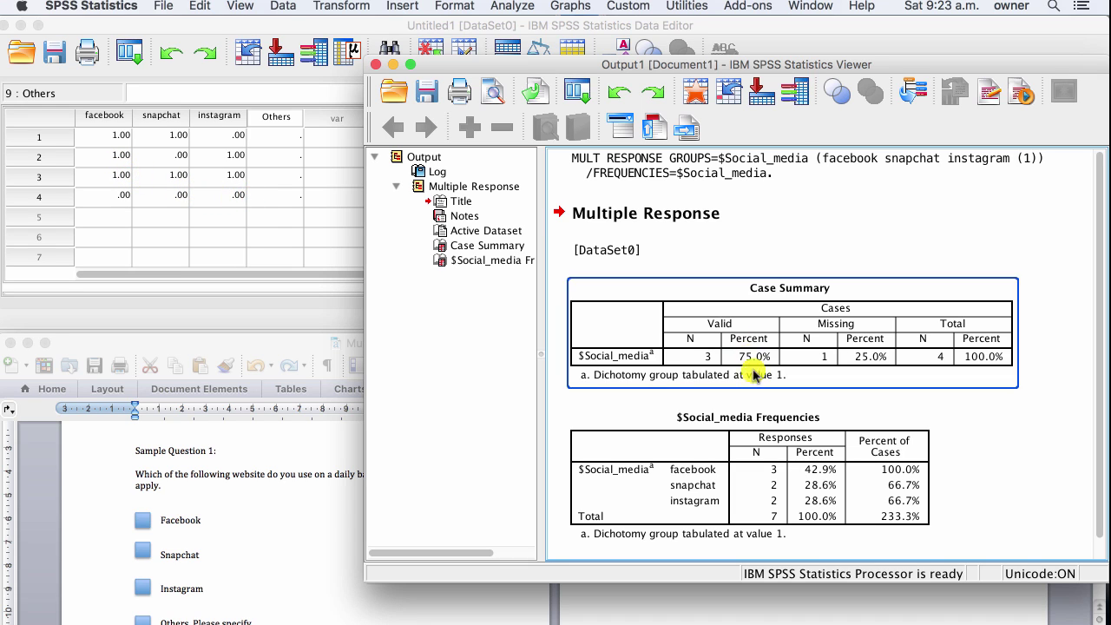
{"action": "left_click", "coordinate": [756, 415]}
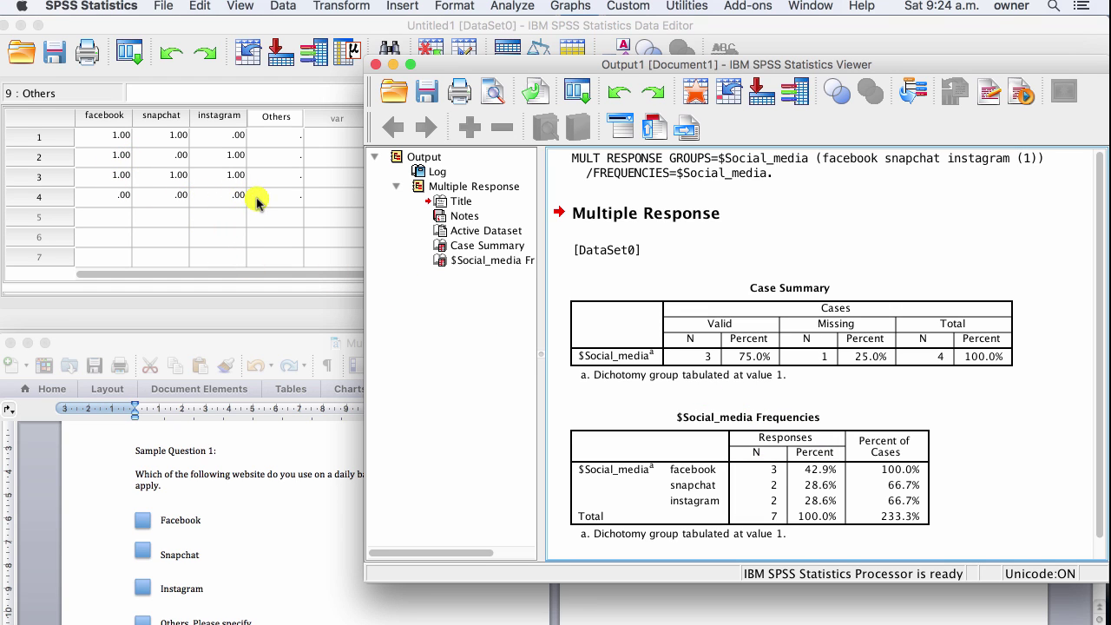
{"action": "left_click", "coordinate": [319, 199]}
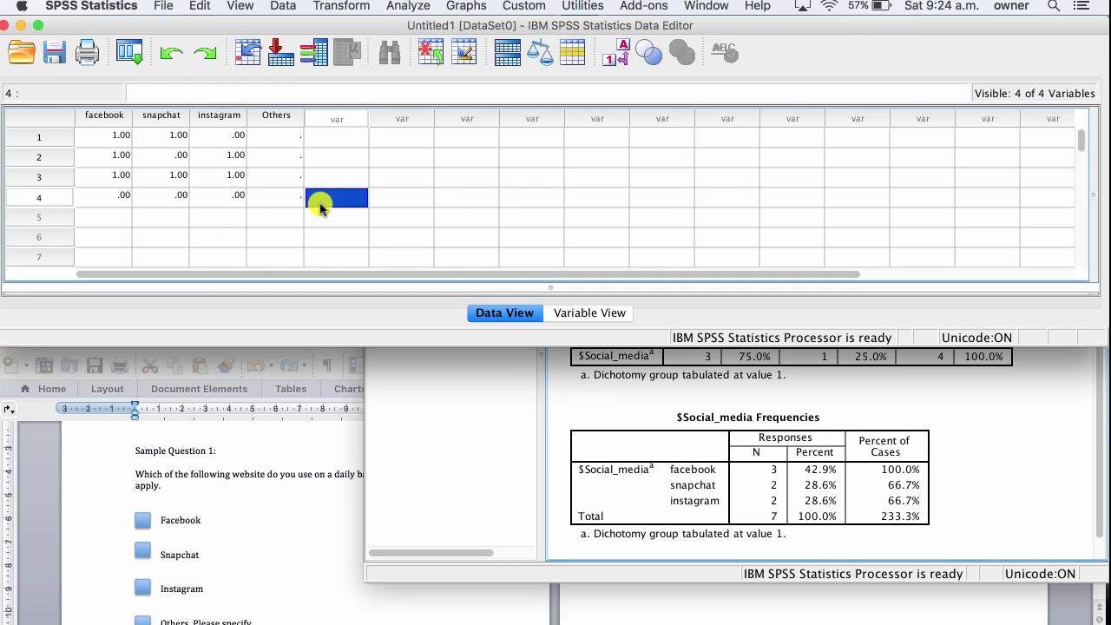
Create a fifth variable named No_Answer in Variable View.
{"action": "double_click", "coordinate": [339, 124]}
{"action": "left_click", "coordinate": [100, 106]}
{"action": "type", "text": "No"}
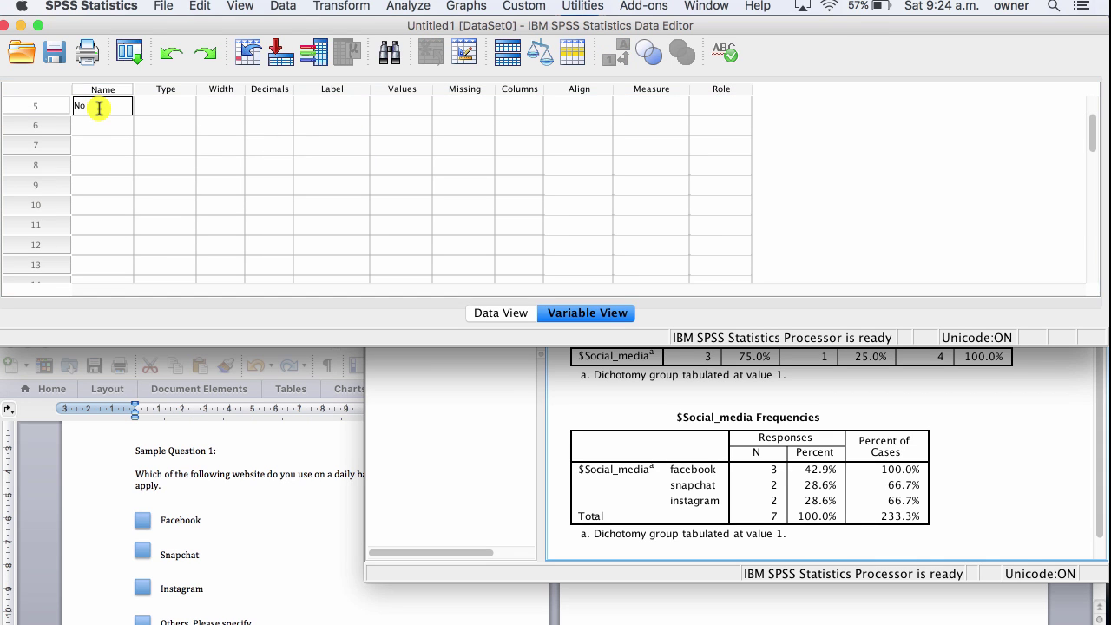
{"action": "type", "text": "_Answer"}
{"action": "left_click", "coordinate": [148, 125]}
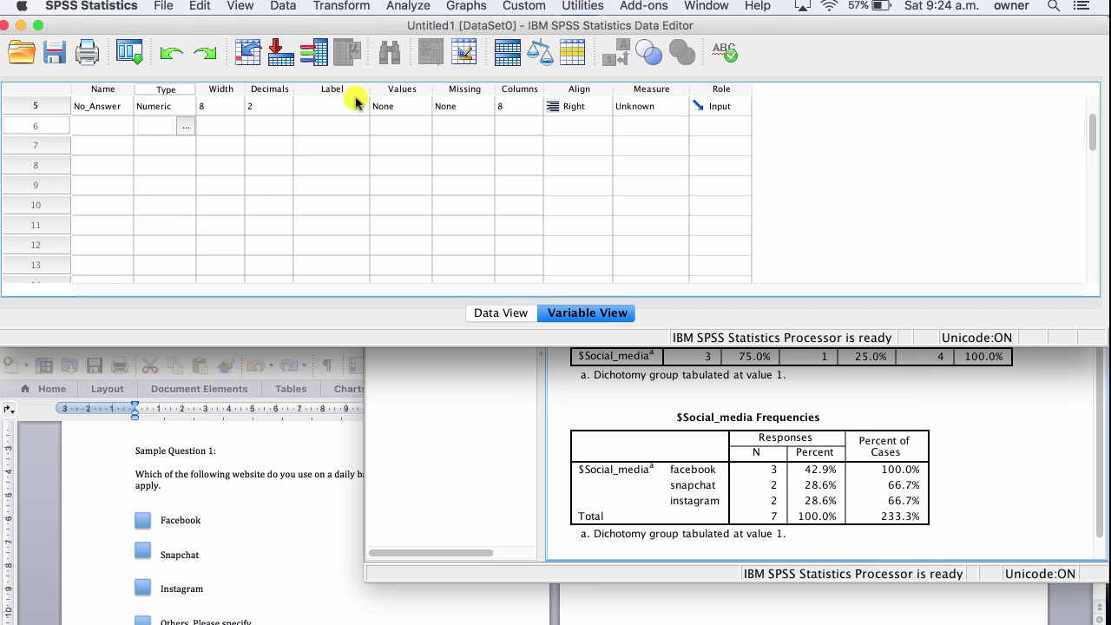
Label No_Answer's values 0 = No and 1 = Yes, then return to Data View.
{"action": "left_click", "coordinate": [417, 106]}
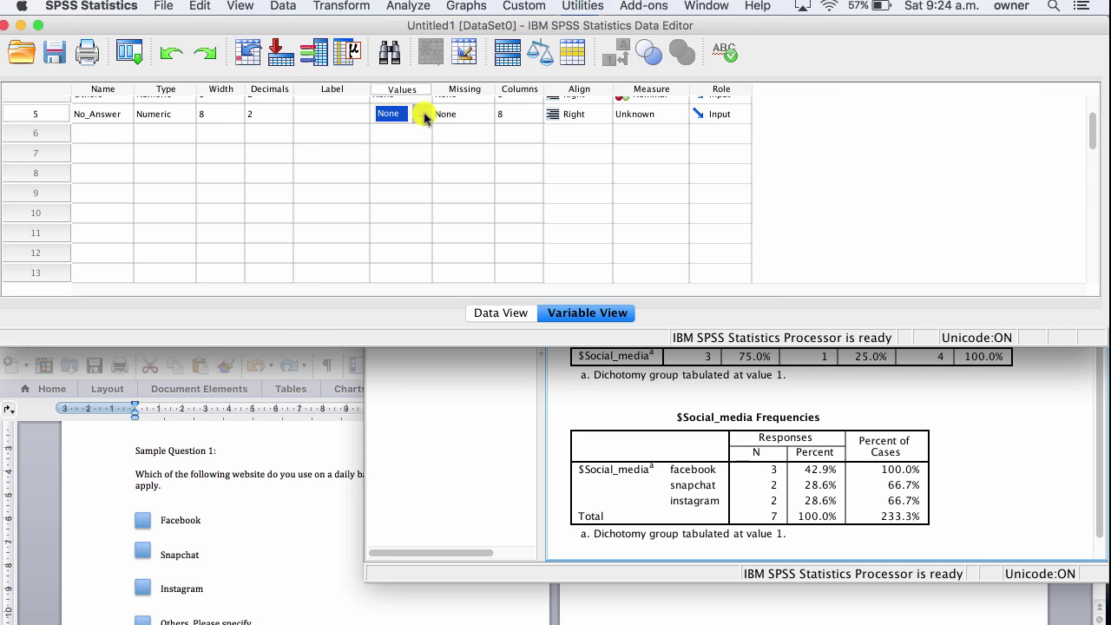
{"action": "left_click", "coordinate": [423, 109]}
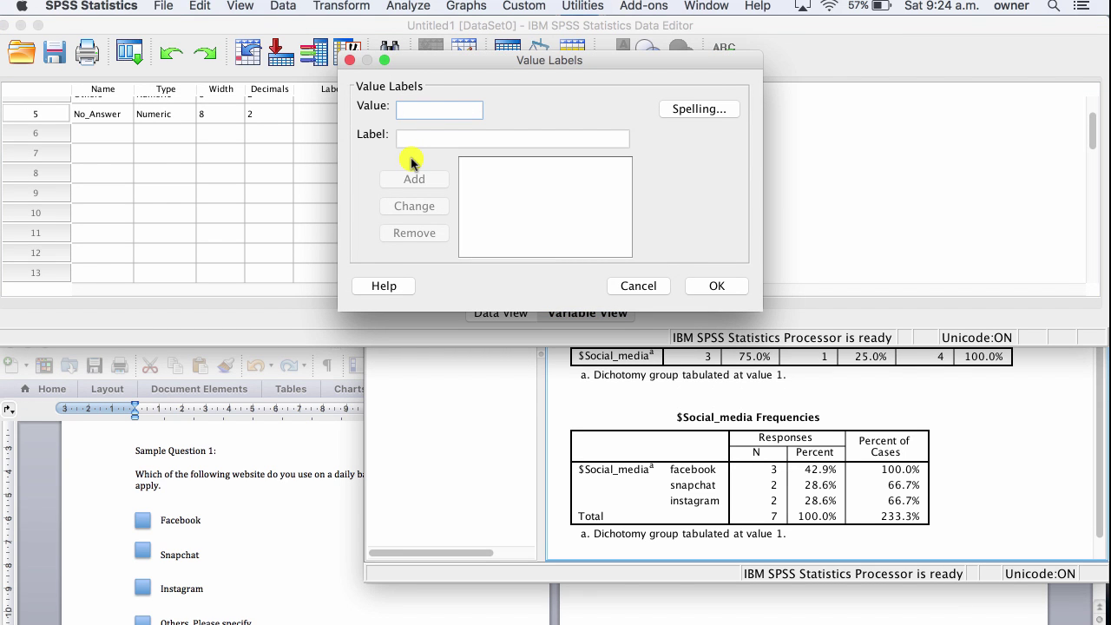
{"action": "type", "text": "0"}
{"action": "key", "text": "Tab"}
{"action": "left_click", "coordinate": [414, 179]}
{"action": "key", "text": "Tab"}
{"action": "type", "text": "Y"}
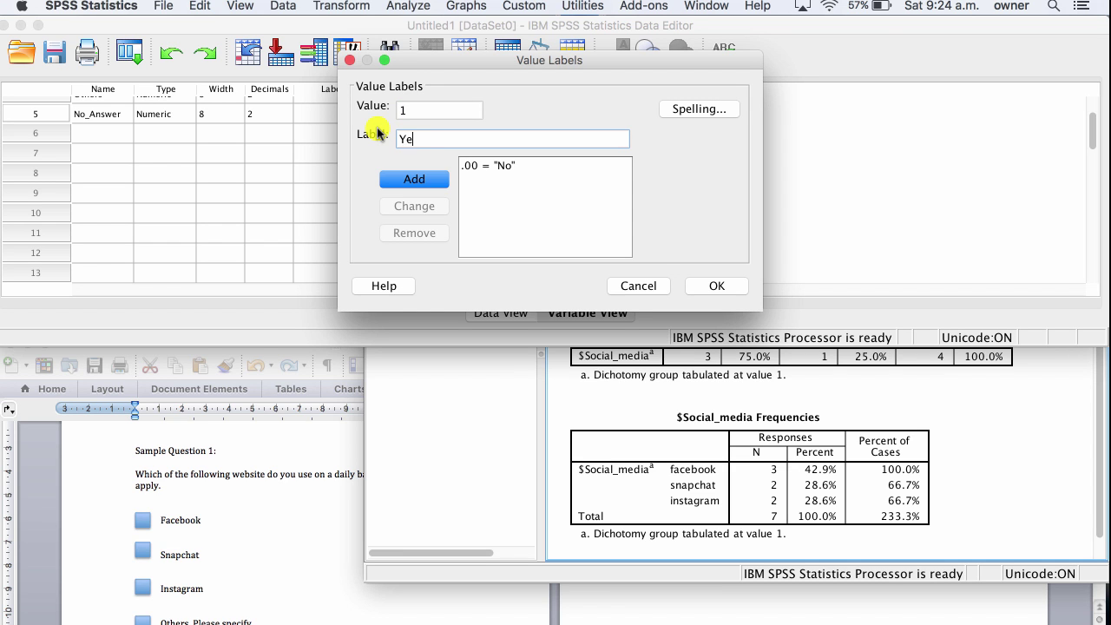
{"action": "left_click", "coordinate": [412, 179]}
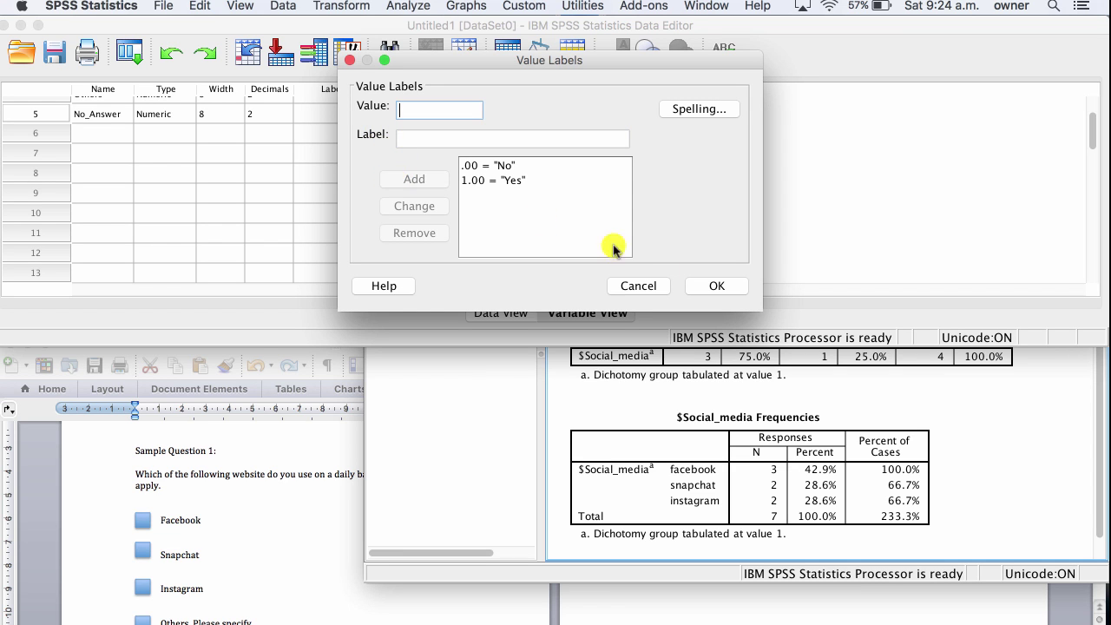
{"action": "left_click", "coordinate": [709, 286]}
{"action": "key", "text": "super+t"}
{"action": "left_click", "coordinate": [343, 139]}
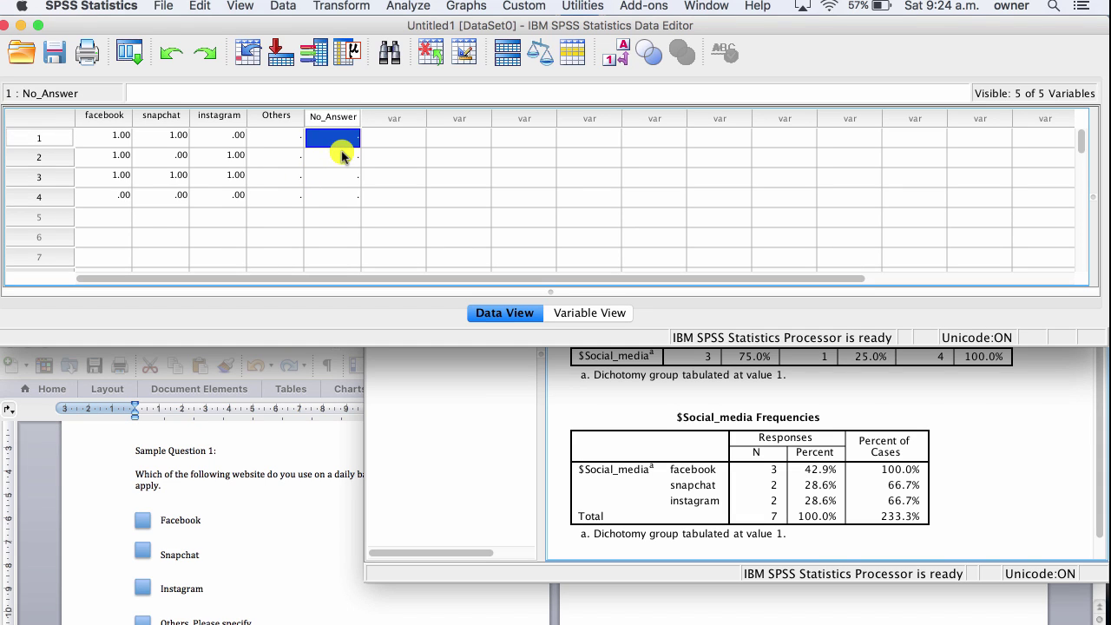
Enter No_Answer as 0 for cases 1, 2 and 3, and 1 for case 4.
{"action": "left_click", "coordinate": [344, 157]}
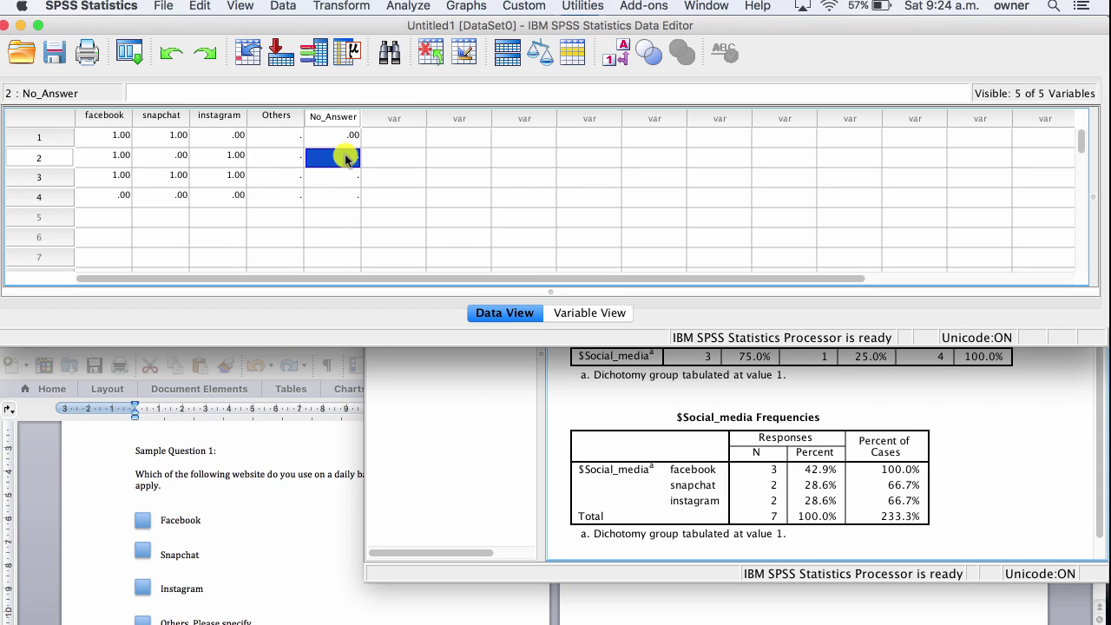
{"action": "type", "text": "0"}
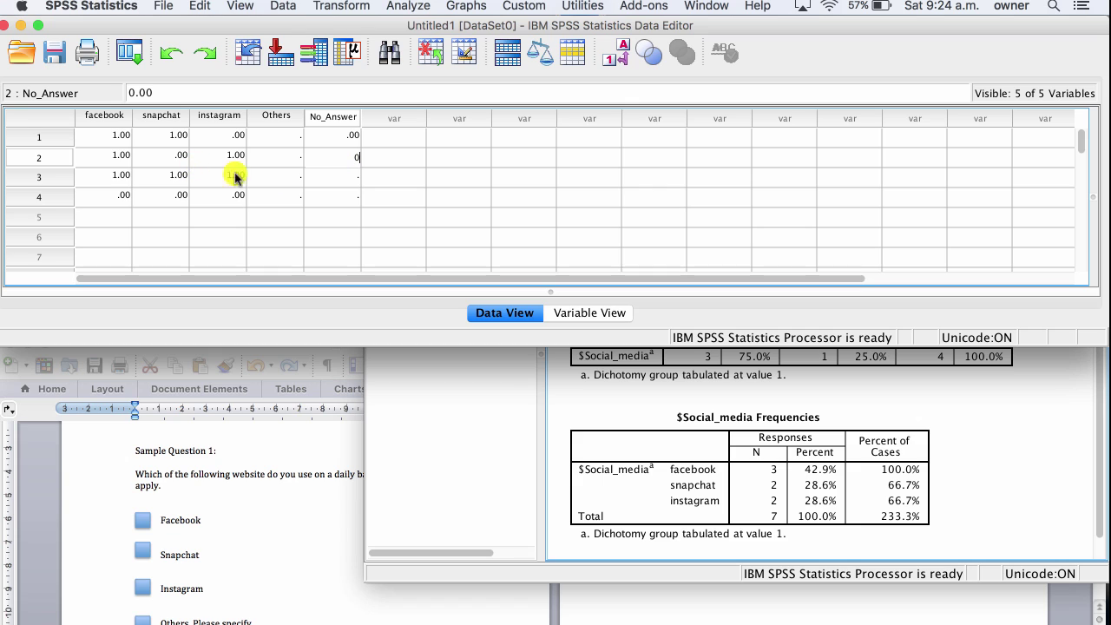
{"action": "left_click", "coordinate": [327, 183]}
{"action": "type", "text": "0"}
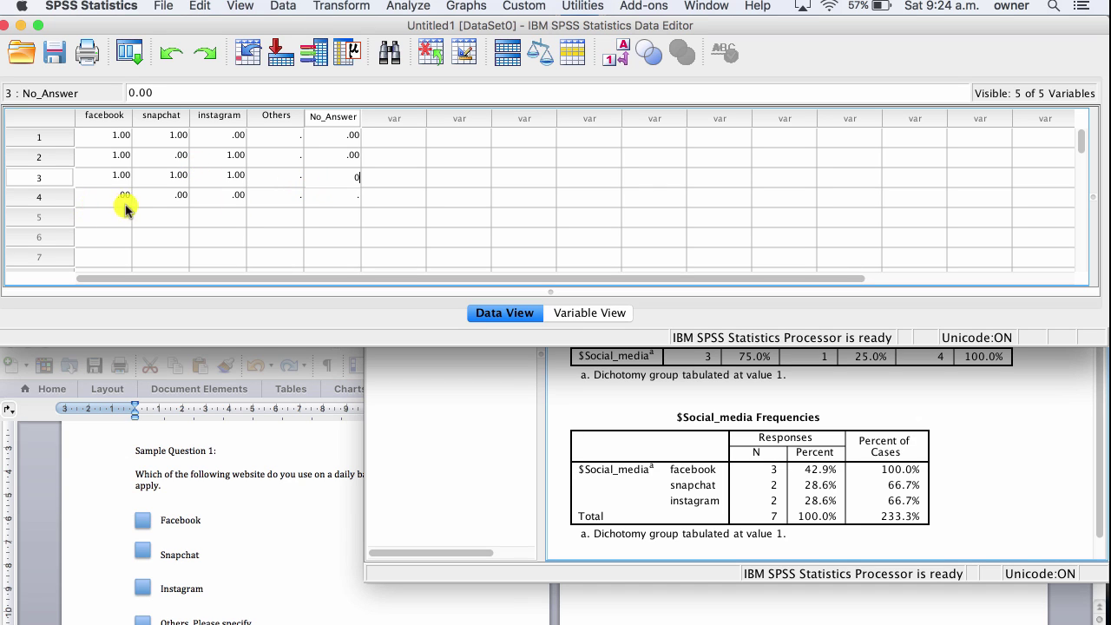
{"action": "left_click", "coordinate": [354, 199]}
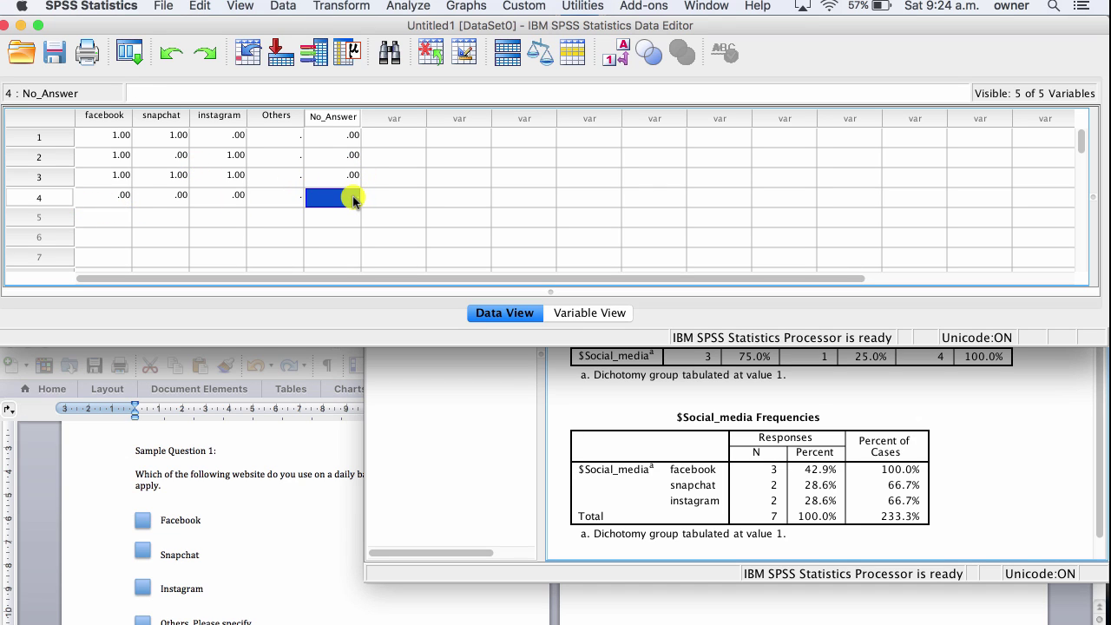
{"action": "type", "text": "1"}
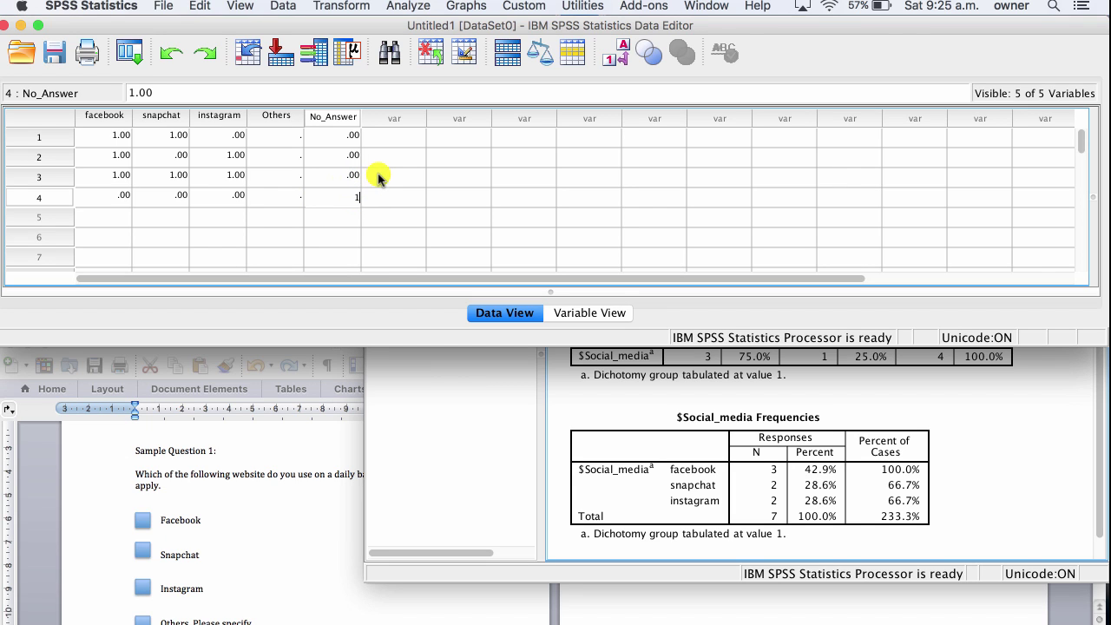
{"action": "left_click", "coordinate": [336, 198]}
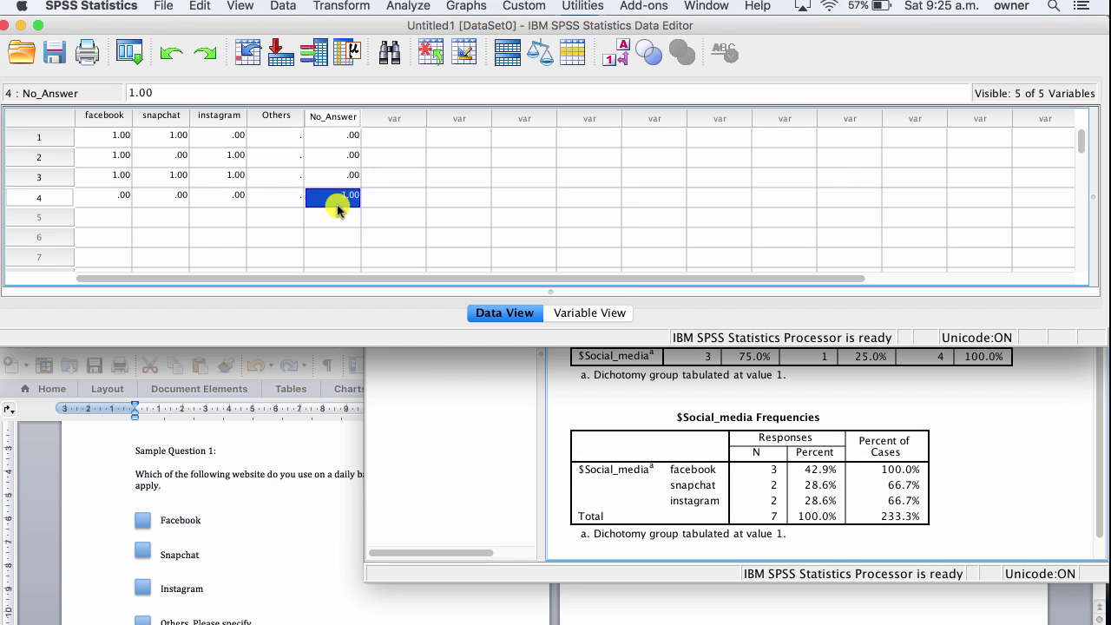
In Define Multiple Response Sets, remove the old $Social_media set.
{"action": "left_click", "coordinate": [415, 7]}
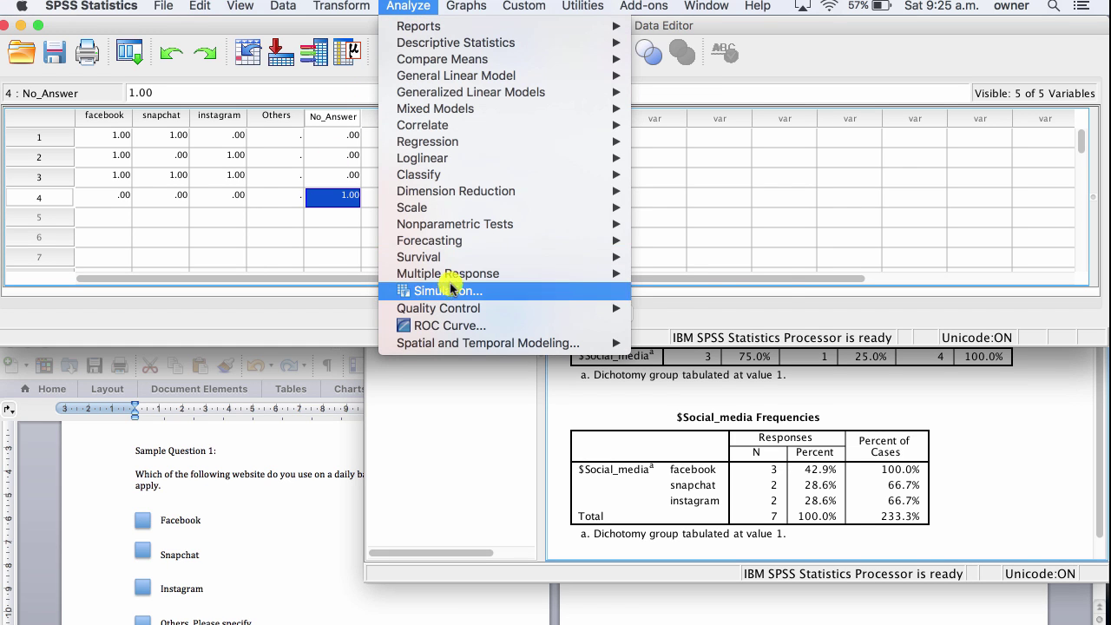
{"action": "mouse_move", "coordinate": [452, 275]}
{"action": "left_click", "coordinate": [660, 274]}
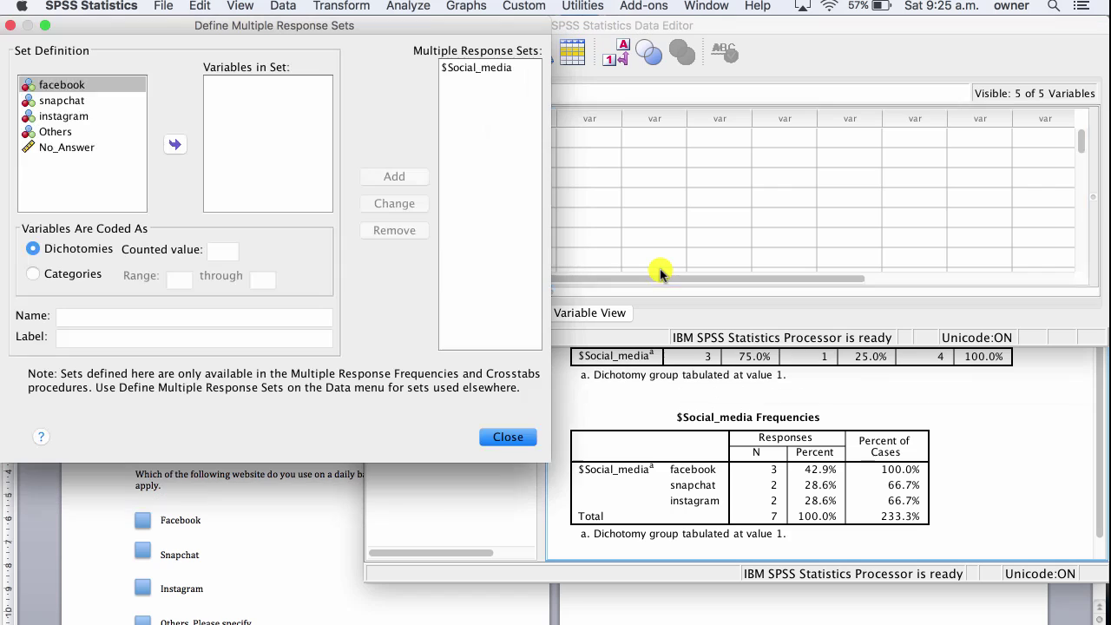
{"action": "left_click", "coordinate": [454, 69]}
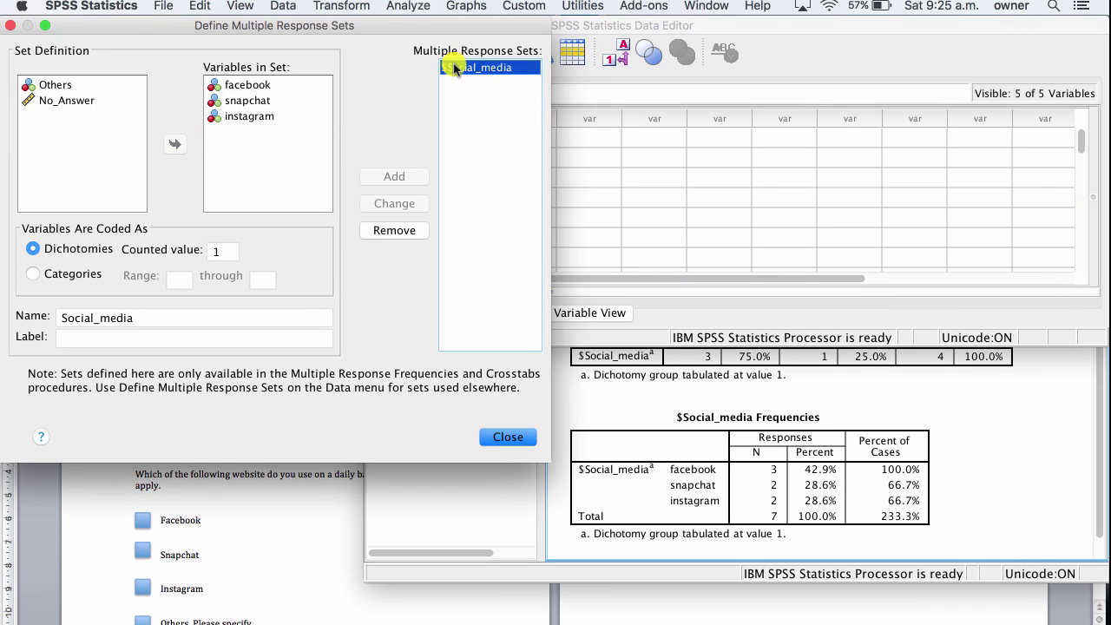
{"action": "left_click", "coordinate": [394, 230]}
Add set Social_media with facebook, snapchat, instagram and No_Answer, counted value 1.
{"action": "left_click", "coordinate": [50, 87]}
{"action": "left_click_drag", "start_coordinate": [49, 87], "coordinate": [44, 131]}
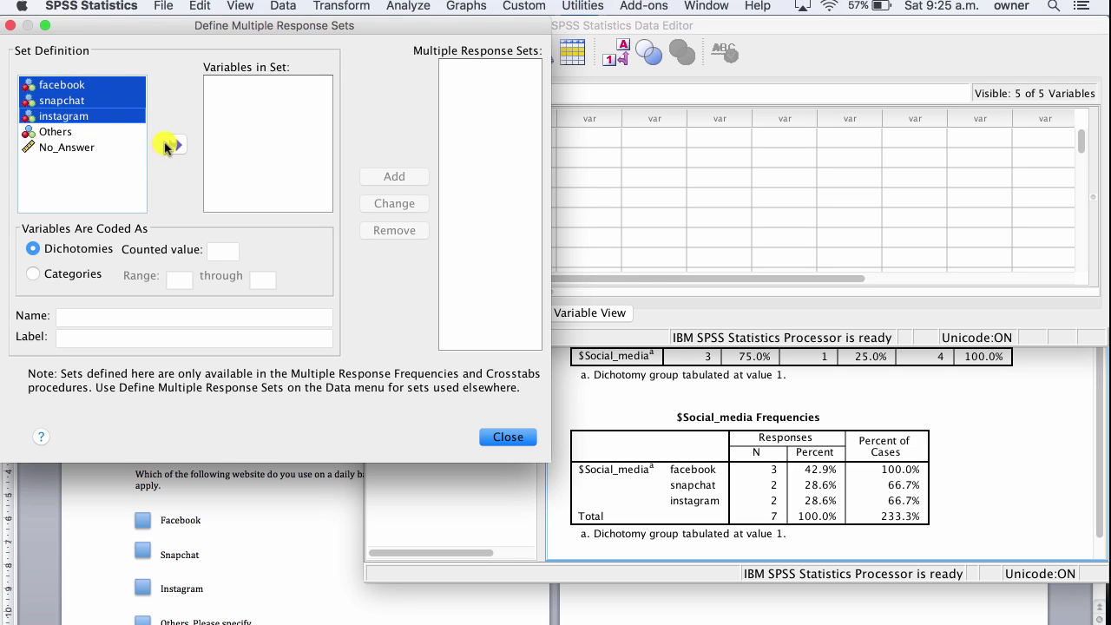
{"action": "left_click", "coordinate": [174, 144]}
{"action": "left_click", "coordinate": [72, 100]}
{"action": "left_click", "coordinate": [176, 151]}
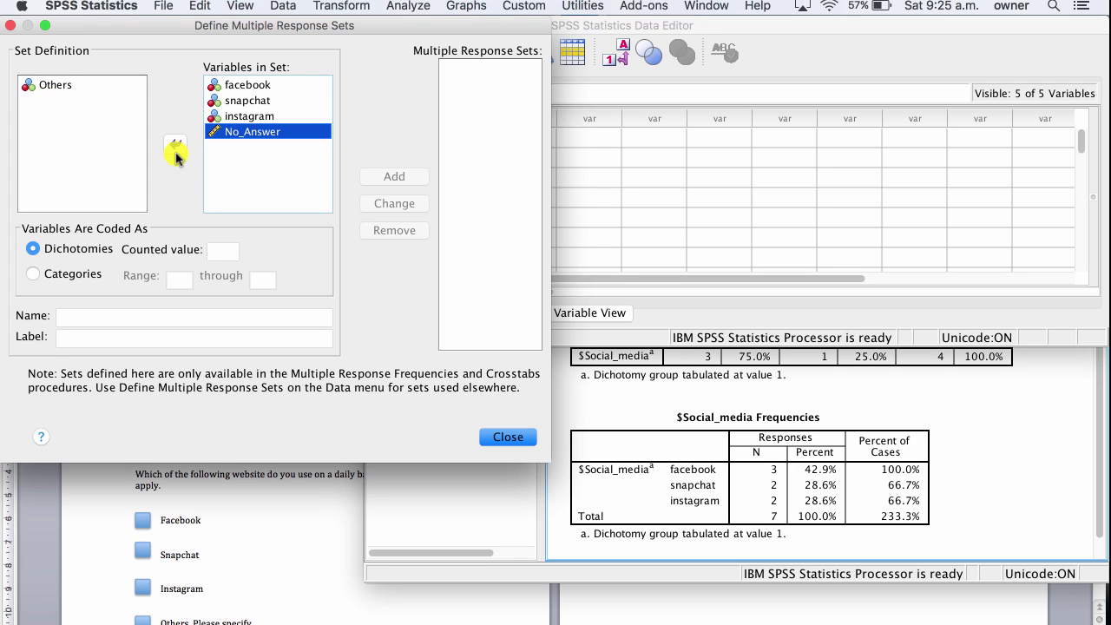
{"action": "left_click", "coordinate": [215, 249]}
{"action": "type", "text": "1"}
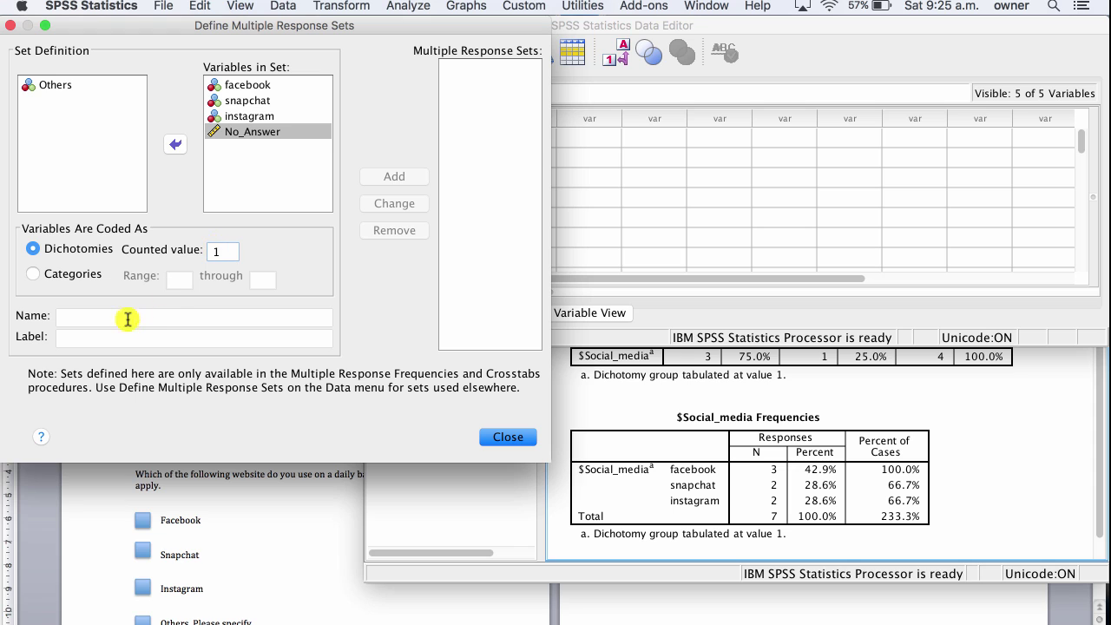
{"action": "left_click", "coordinate": [128, 317]}
{"action": "type", "text": "Social"}
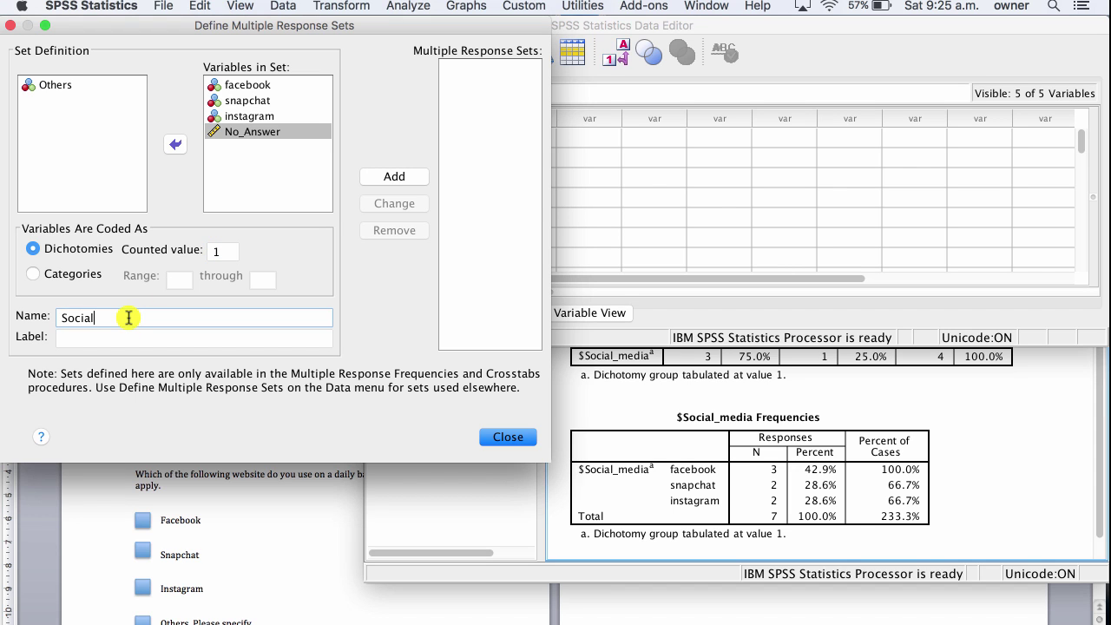
{"action": "type", "text": "_media"}
{"action": "left_click", "coordinate": [387, 176]}
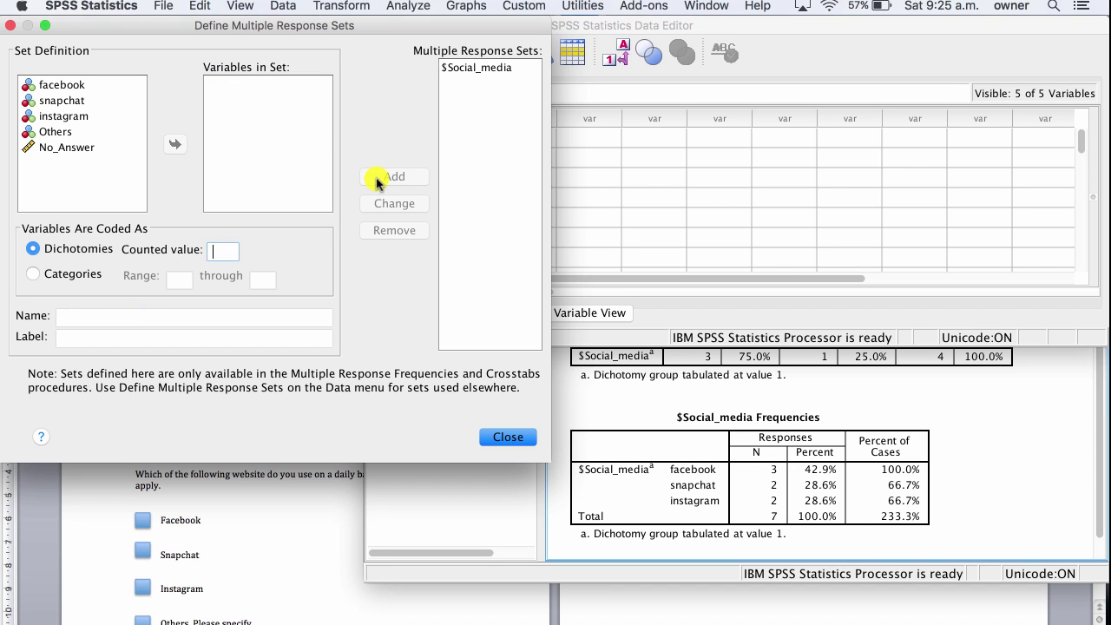
{"action": "left_click", "coordinate": [504, 441]}
{"action": "left_click", "coordinate": [405, 9]}
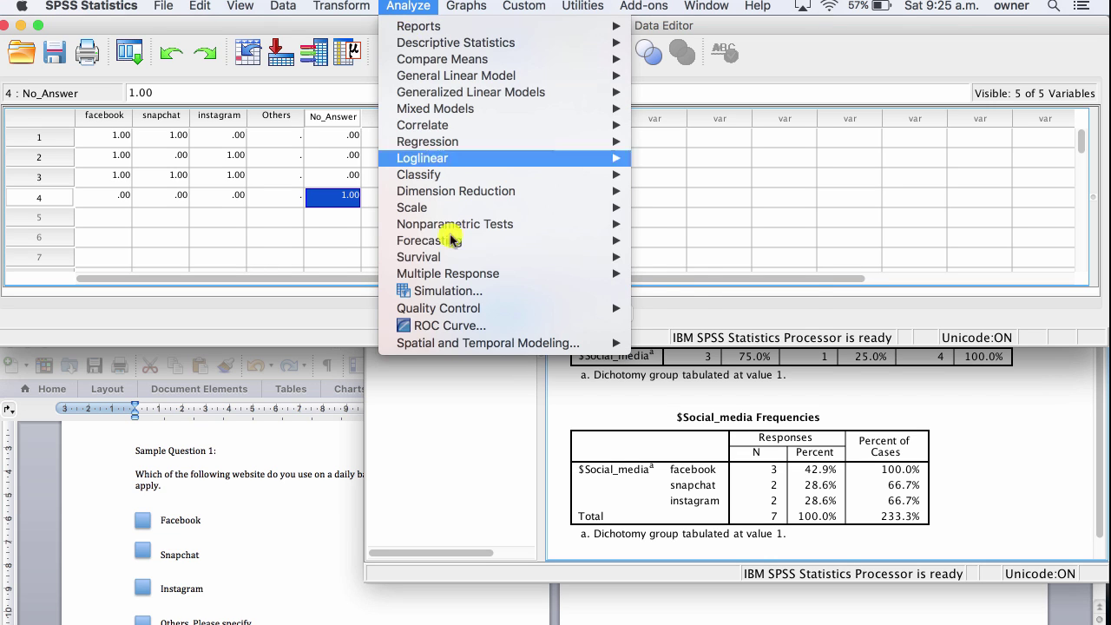
Run multiple response frequencies for the $Social_media set.
{"action": "mouse_move", "coordinate": [469, 273]}
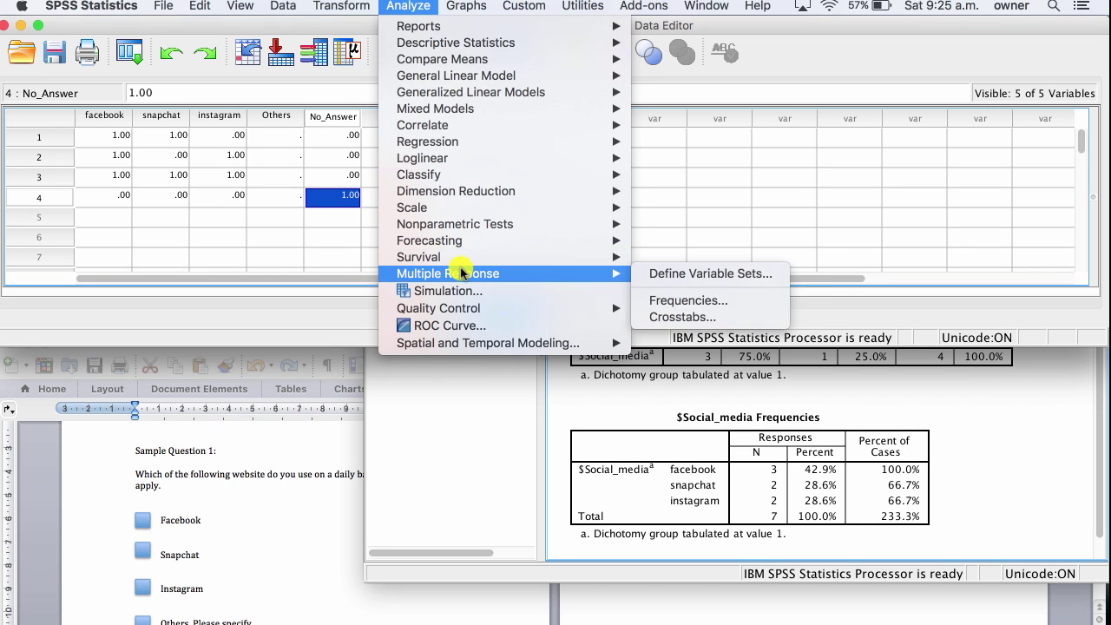
{"action": "left_click", "coordinate": [701, 301]}
{"action": "left_click", "coordinate": [552, 150]}
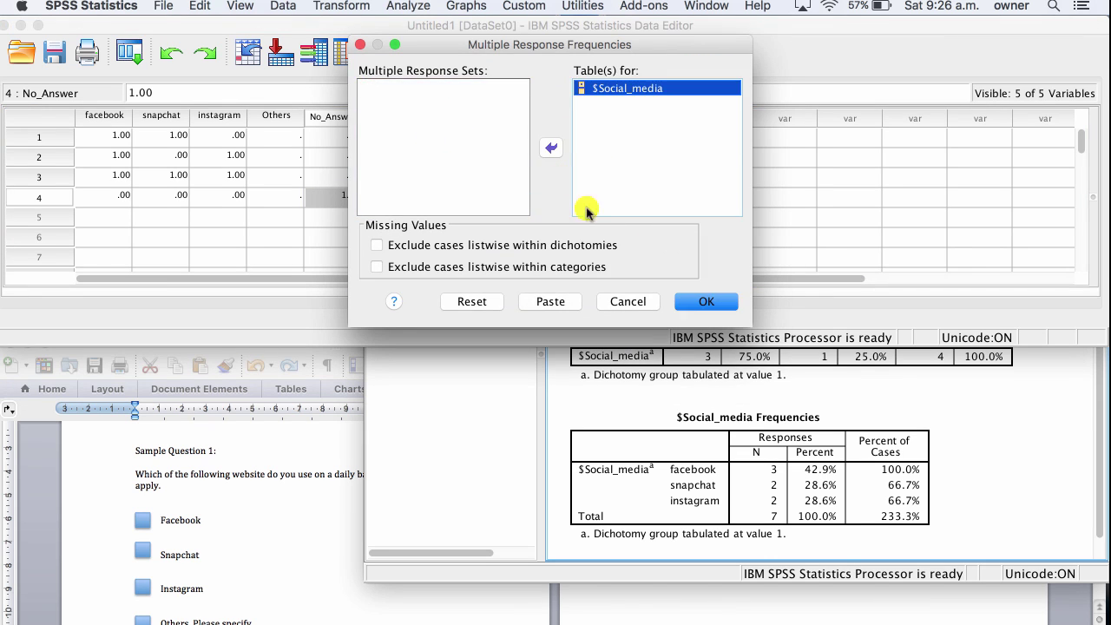
{"action": "left_click", "coordinate": [706, 301]}
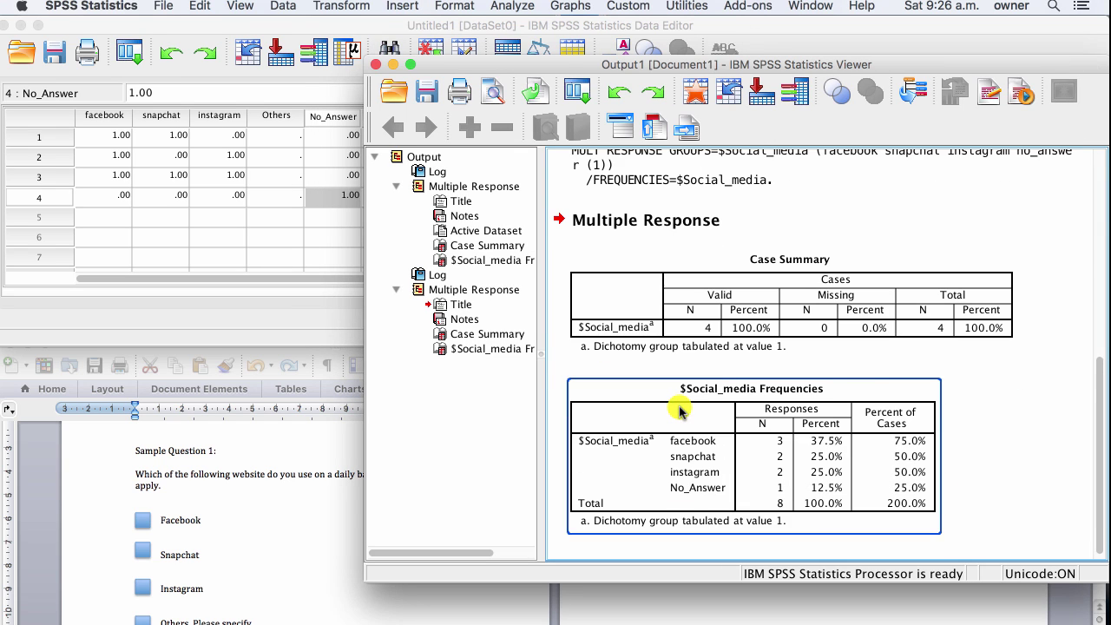
Compare the new Case Summary and frequencies tables against the earlier ones.
{"action": "left_click", "coordinate": [764, 340]}
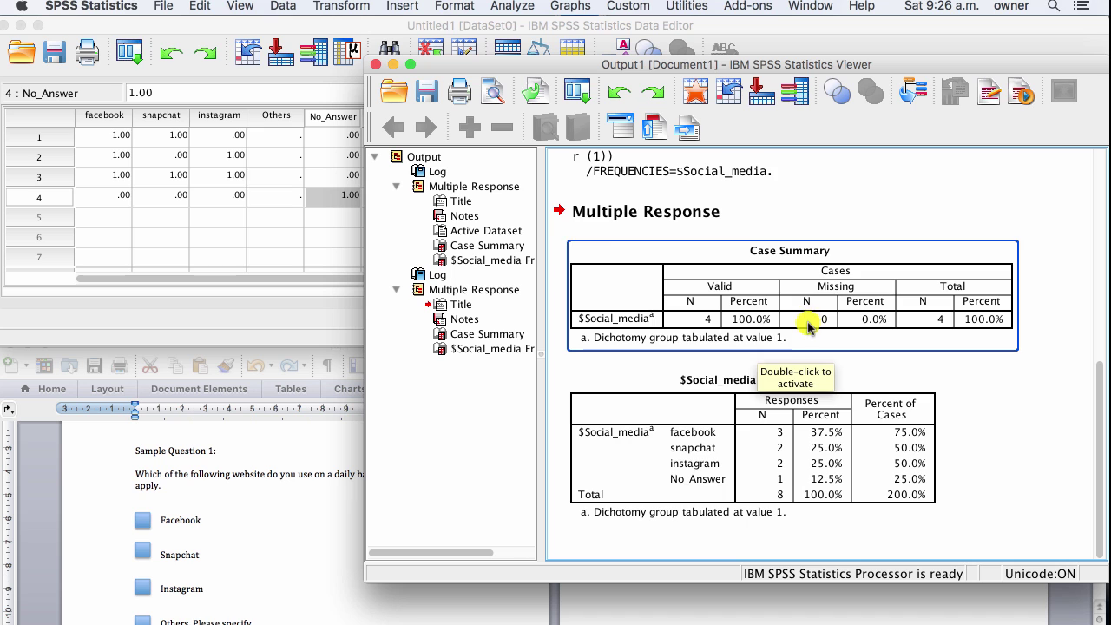
{"action": "scroll", "coordinate": [810, 324], "scroll_direction": "up", "scroll_amount": 5}
{"action": "left_click", "coordinate": [808, 334]}
{"action": "scroll", "coordinate": [807, 334], "scroll_direction": "up", "scroll_amount": 1}
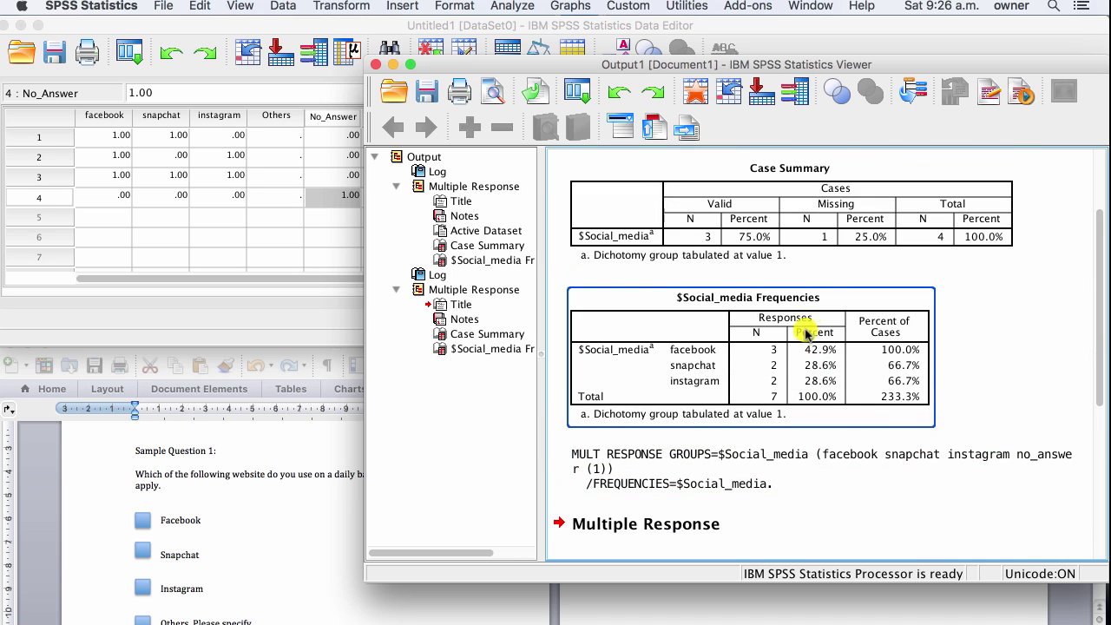
{"action": "left_click", "coordinate": [832, 237]}
{"action": "left_click", "coordinate": [831, 292]}
{"action": "scroll", "coordinate": [755, 391], "scroll_direction": "down", "scroll_amount": 6}
{"action": "left_click", "coordinate": [686, 484]}
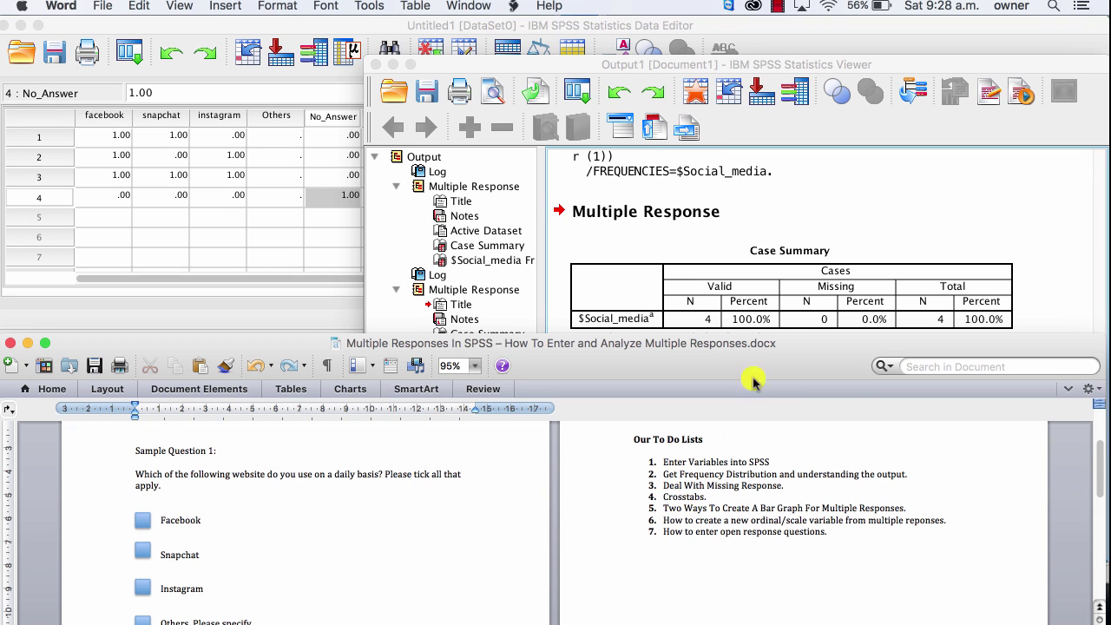
Bring the SPSS output back in front of Word and select the new Case Summary table.
{"action": "left_click", "coordinate": [846, 205]}
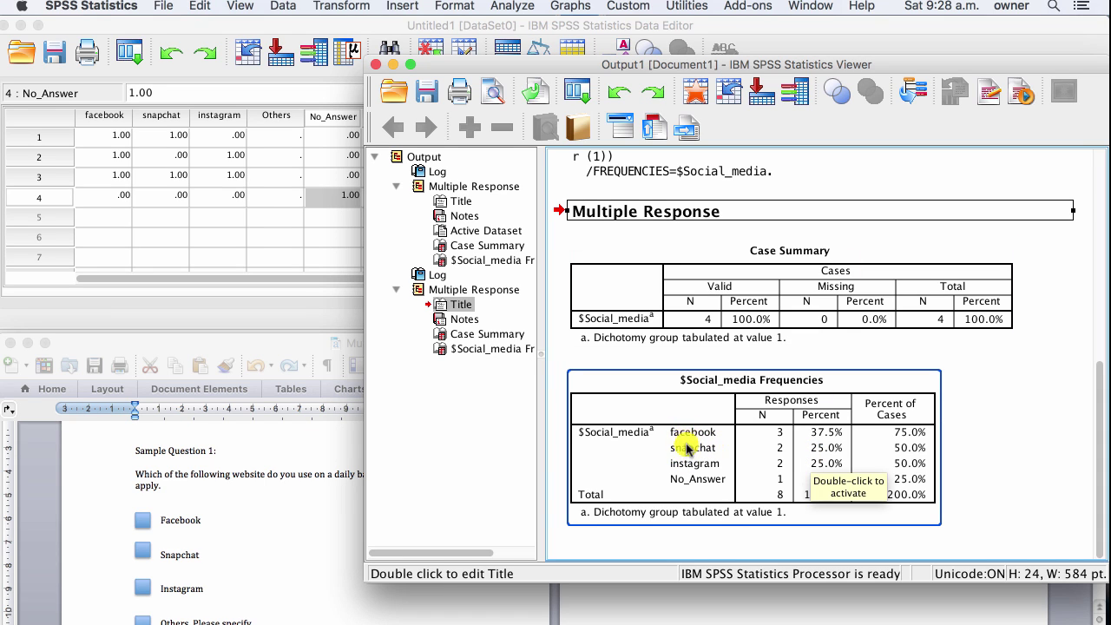
{"action": "left_click", "coordinate": [642, 333]}
In Multiple Response Crosstabs, put facebook in Rows and snapchat in Columns.
{"action": "left_click", "coordinate": [512, 6]}
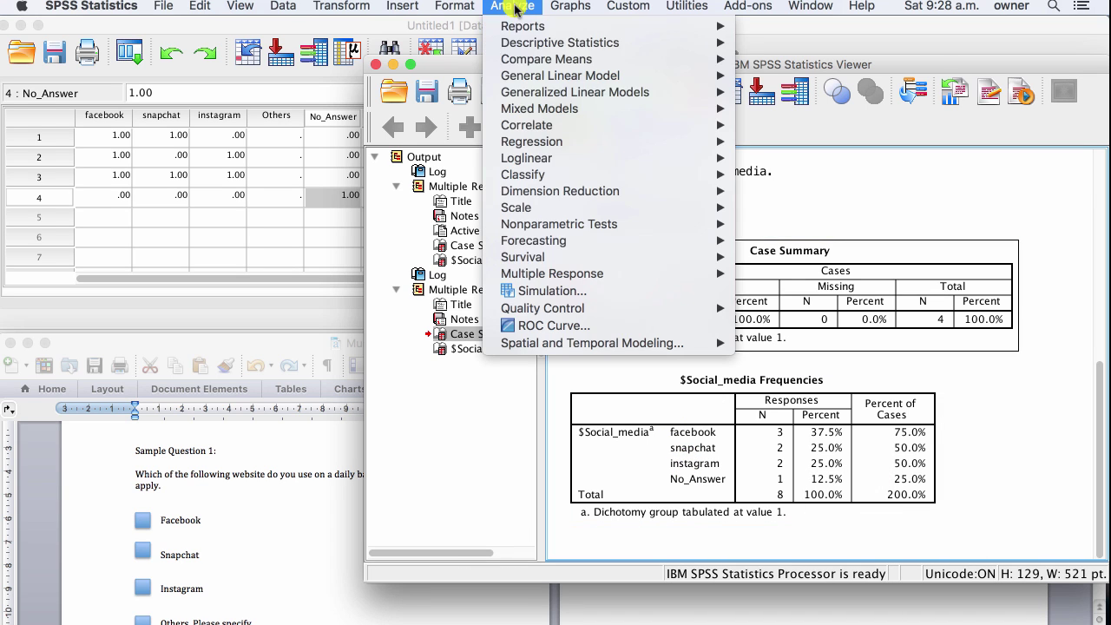
{"action": "mouse_move", "coordinate": [577, 281]}
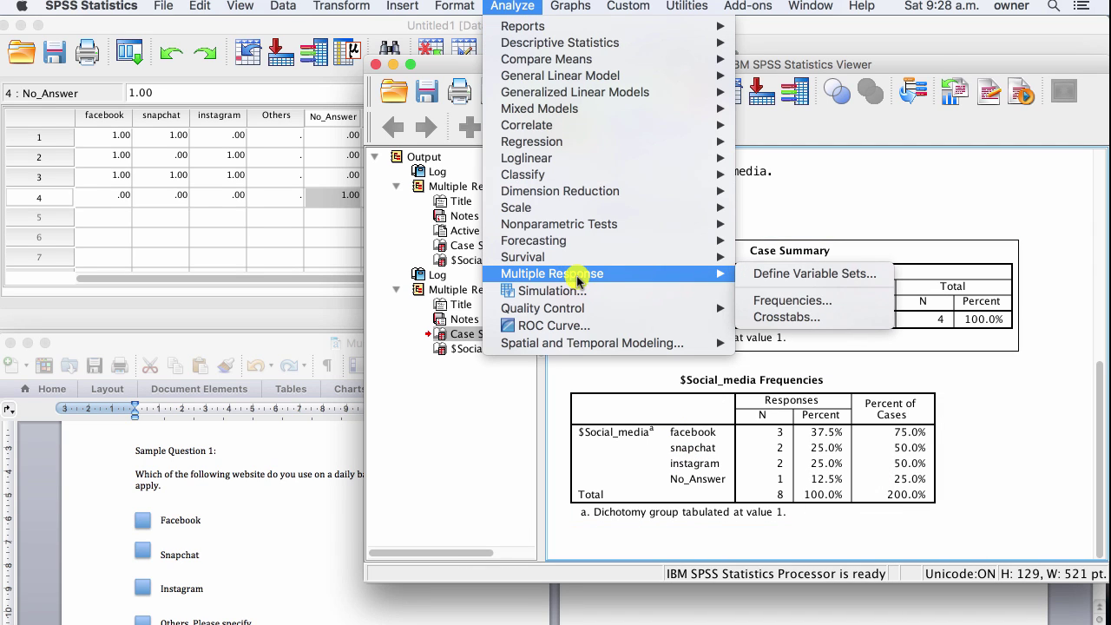
{"action": "left_click", "coordinate": [786, 317]}
{"action": "left_click", "coordinate": [694, 235]}
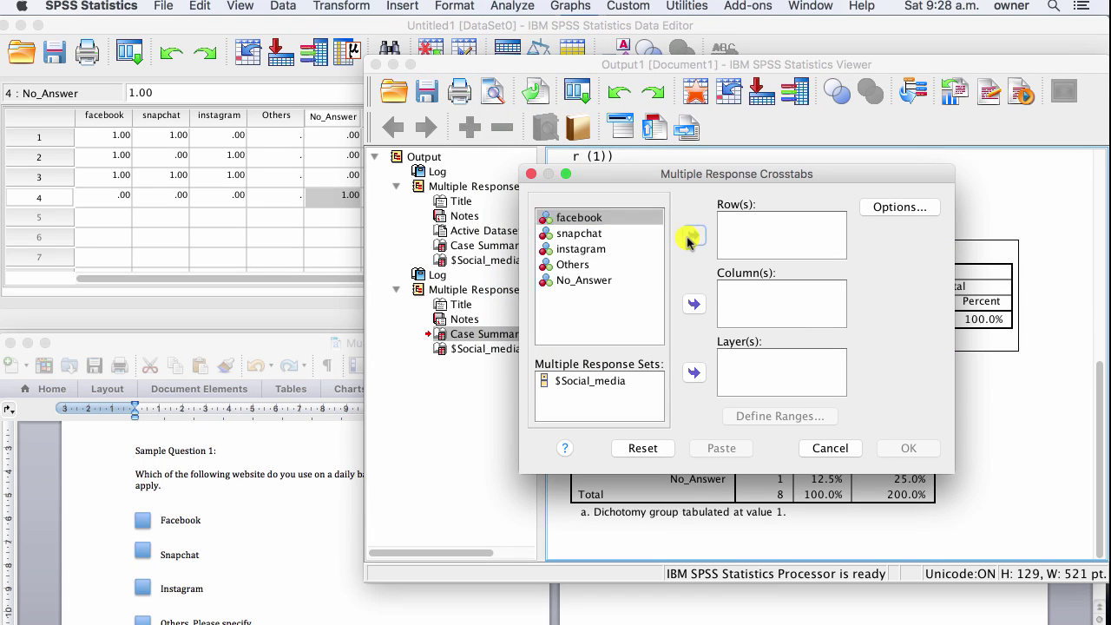
{"action": "left_click", "coordinate": [694, 304]}
Define the value range 0 to 1 for both facebook and snapchat.
{"action": "left_click", "coordinate": [749, 221]}
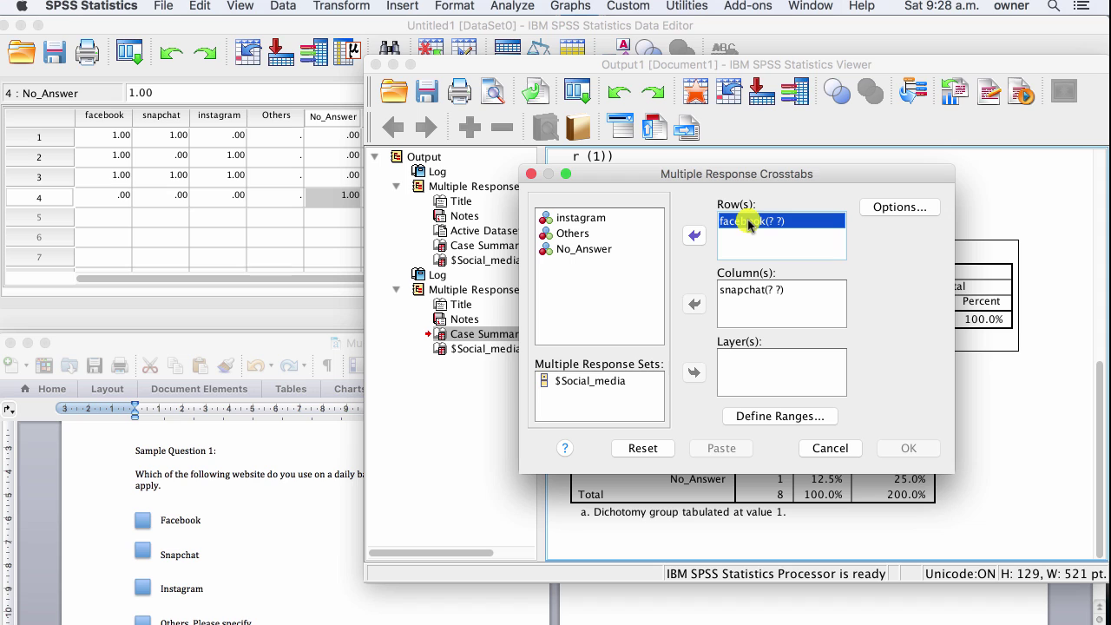
{"action": "left_click", "coordinate": [782, 416]}
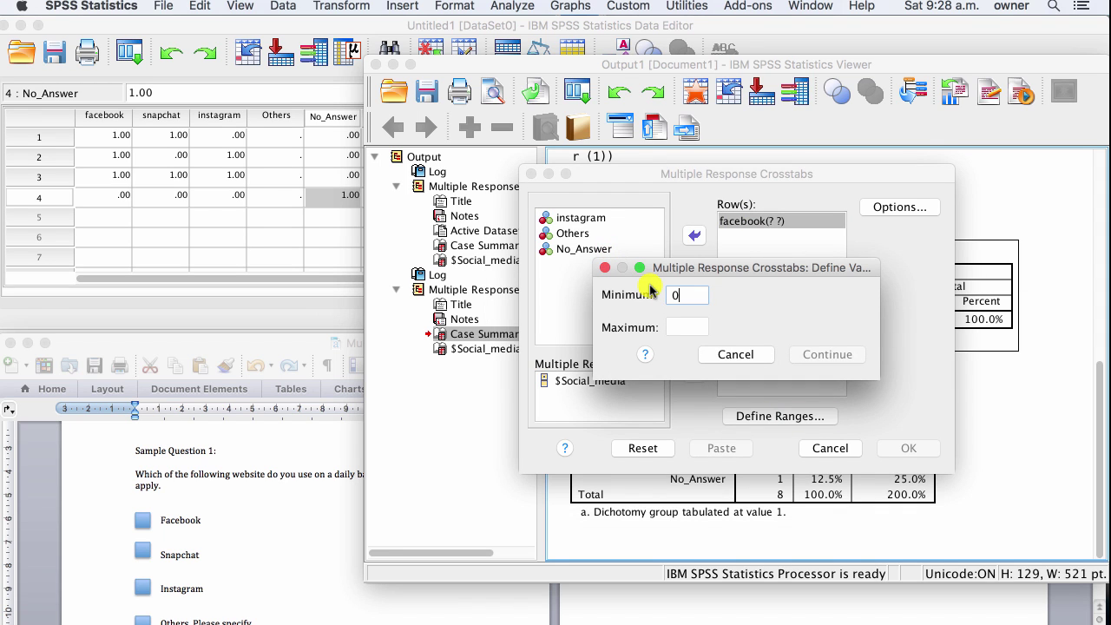
{"action": "key", "text": "Tab"}
{"action": "type", "text": "1"}
{"action": "left_click", "coordinate": [814, 350]}
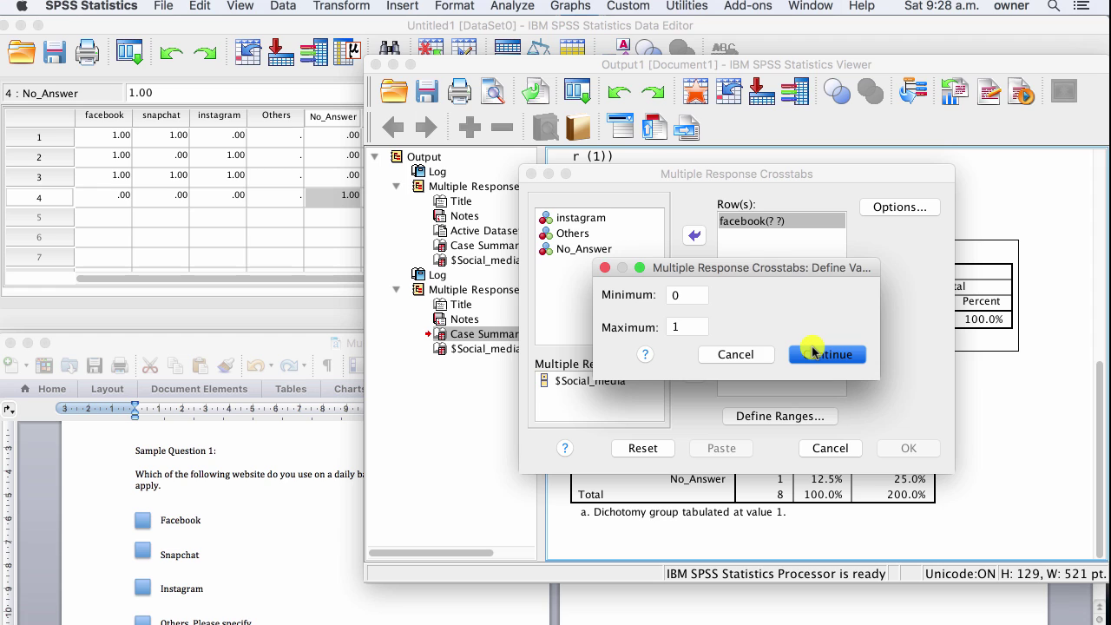
{"action": "left_click", "coordinate": [749, 290]}
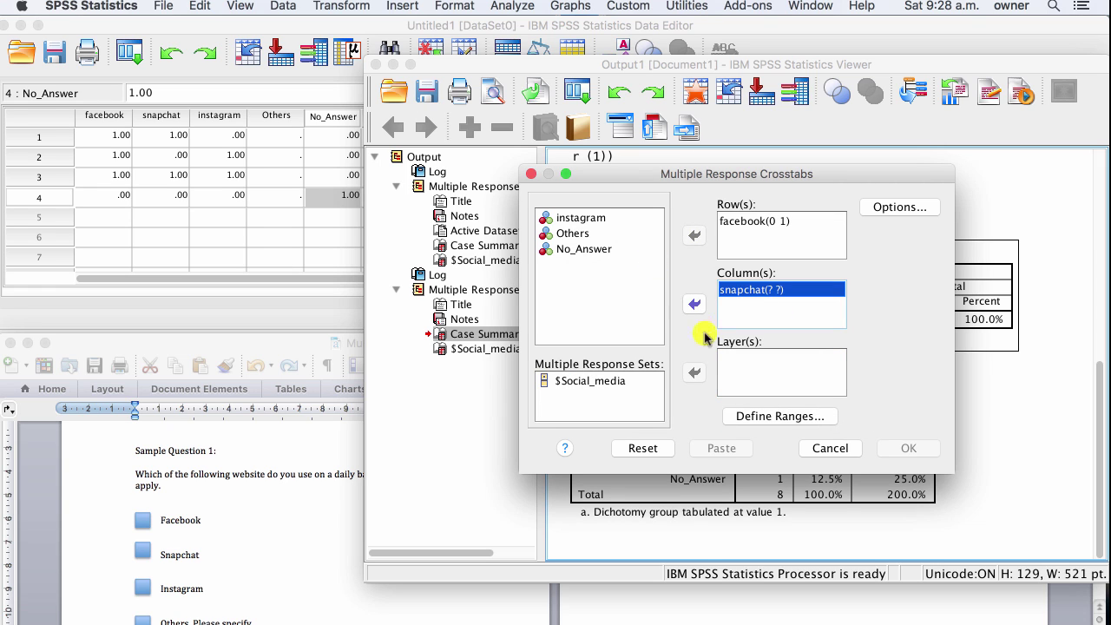
{"action": "key", "text": "Return"}
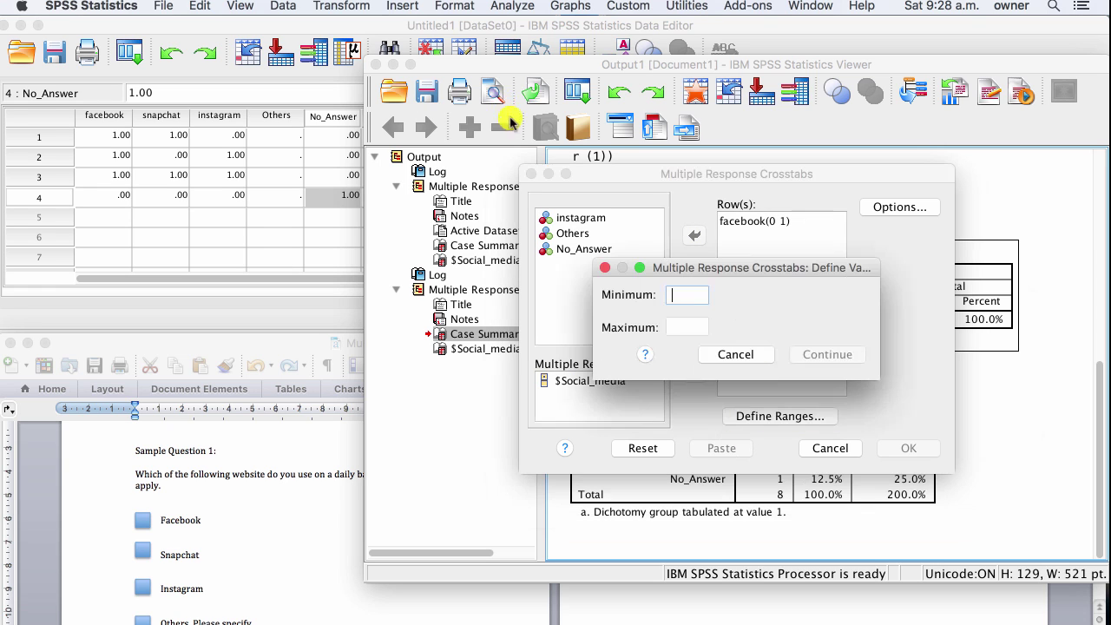
{"action": "type", "text": "0"}
{"action": "key", "text": "Tab"}
{"action": "type", "text": "1"}
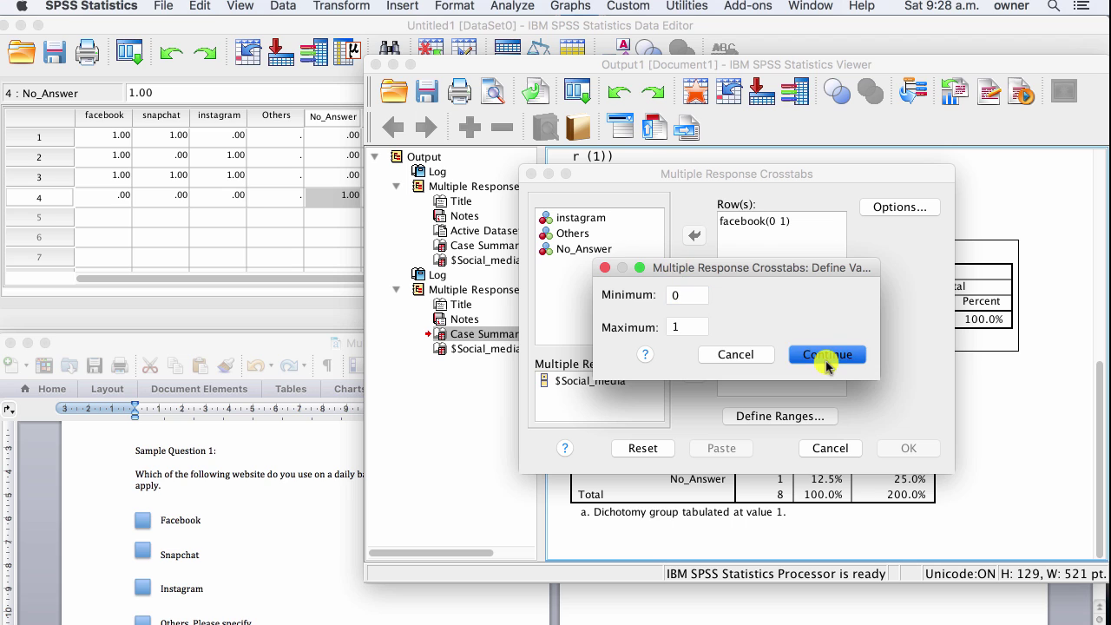
{"action": "left_click", "coordinate": [826, 354]}
Turn on row and column cell percentages and run the crosstab.
{"action": "left_click", "coordinate": [895, 206]}
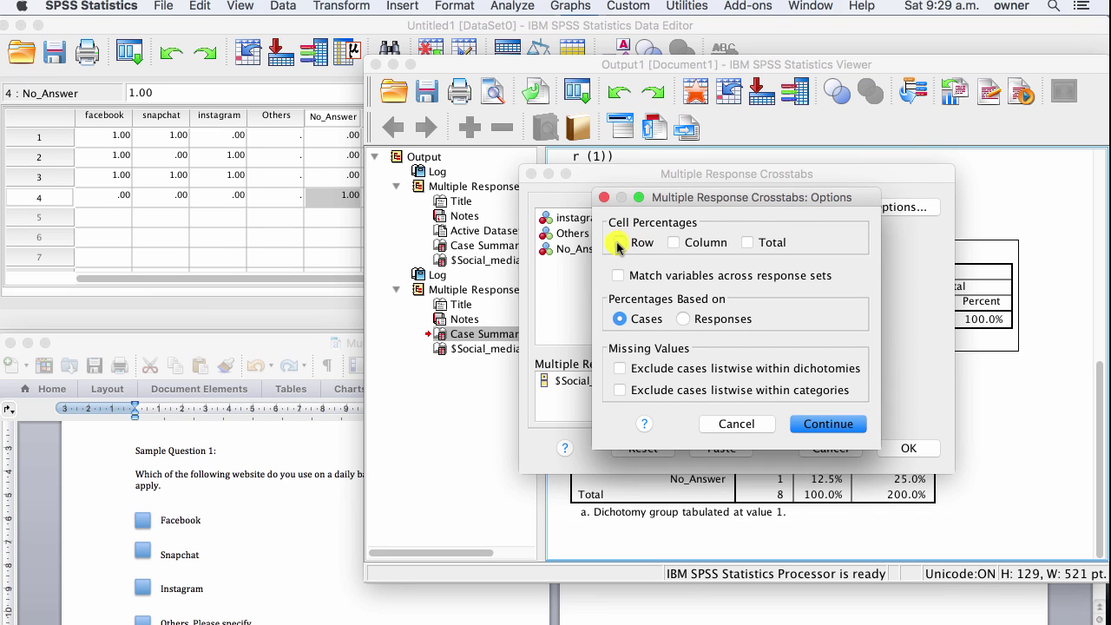
{"action": "left_click", "coordinate": [673, 243]}
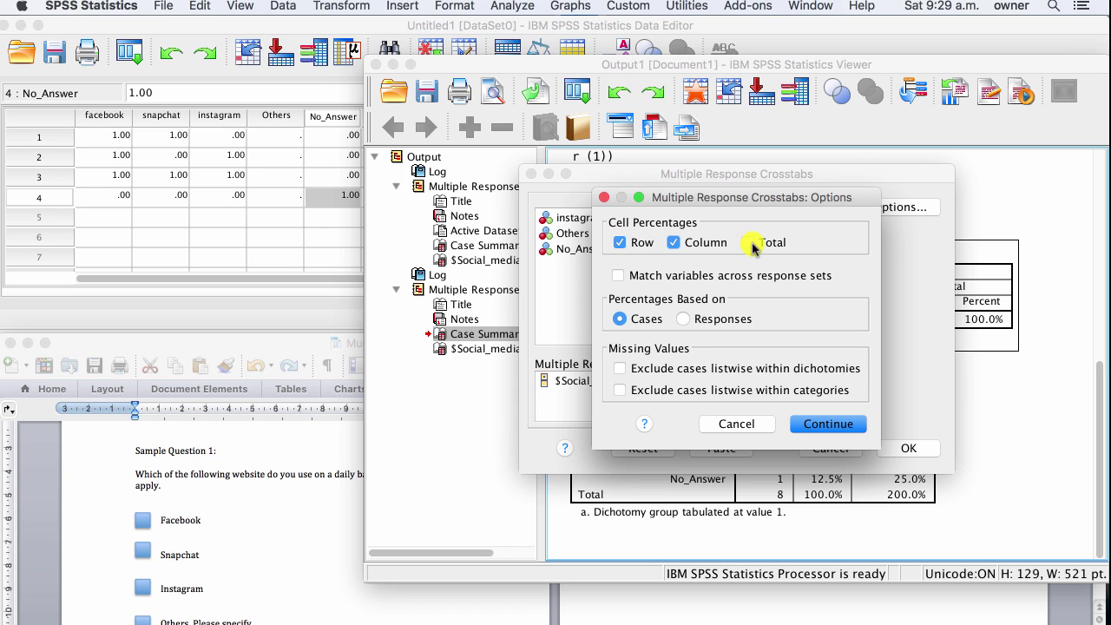
{"action": "left_click", "coordinate": [823, 428]}
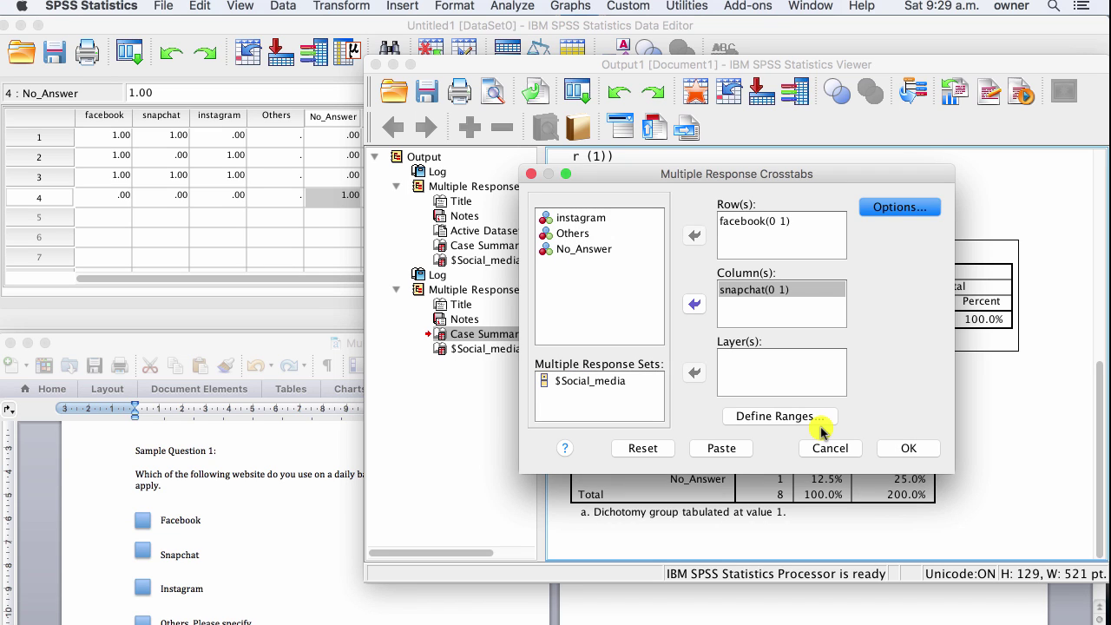
{"action": "left_click", "coordinate": [899, 448]}
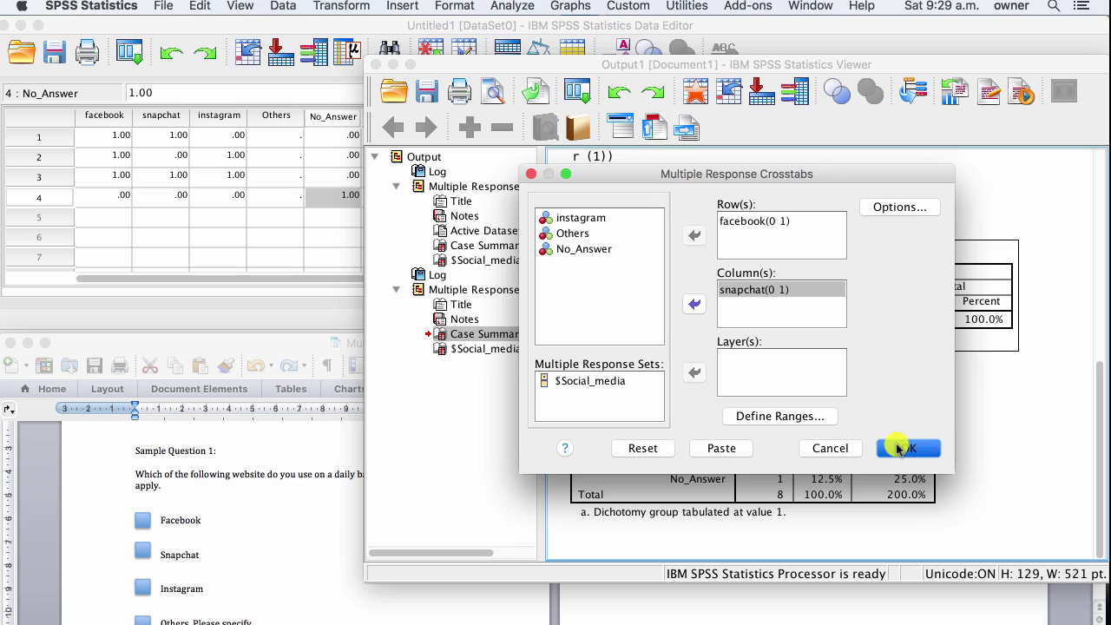
{"action": "left_click", "coordinate": [900, 448]}
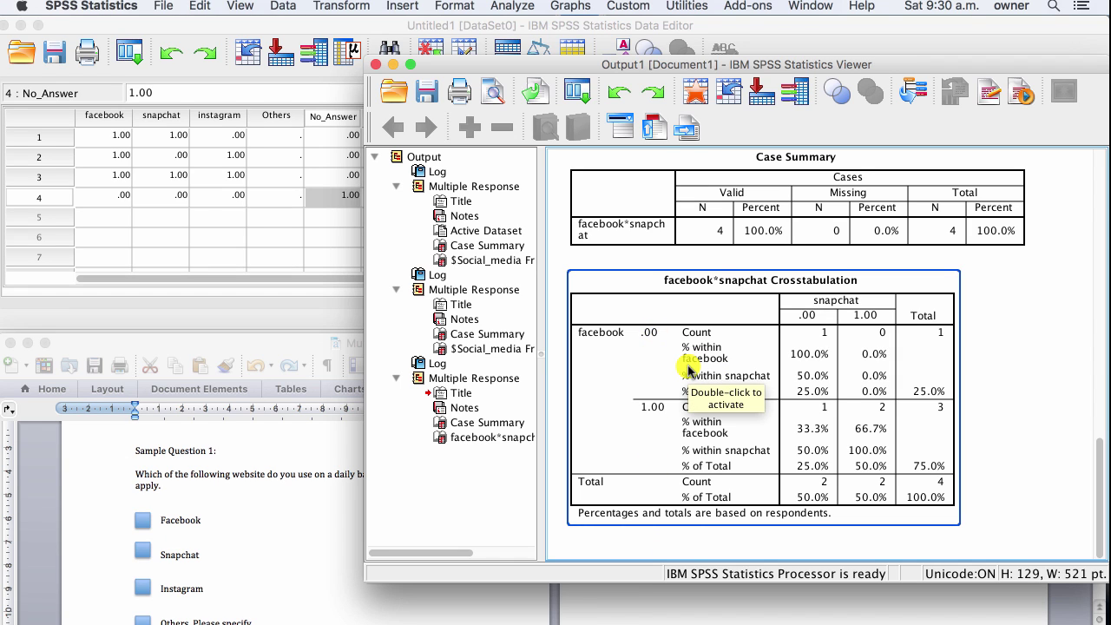
Dismiss the Analyze menu unused and switch to the Word question document.
{"action": "left_click", "coordinate": [513, 7]}
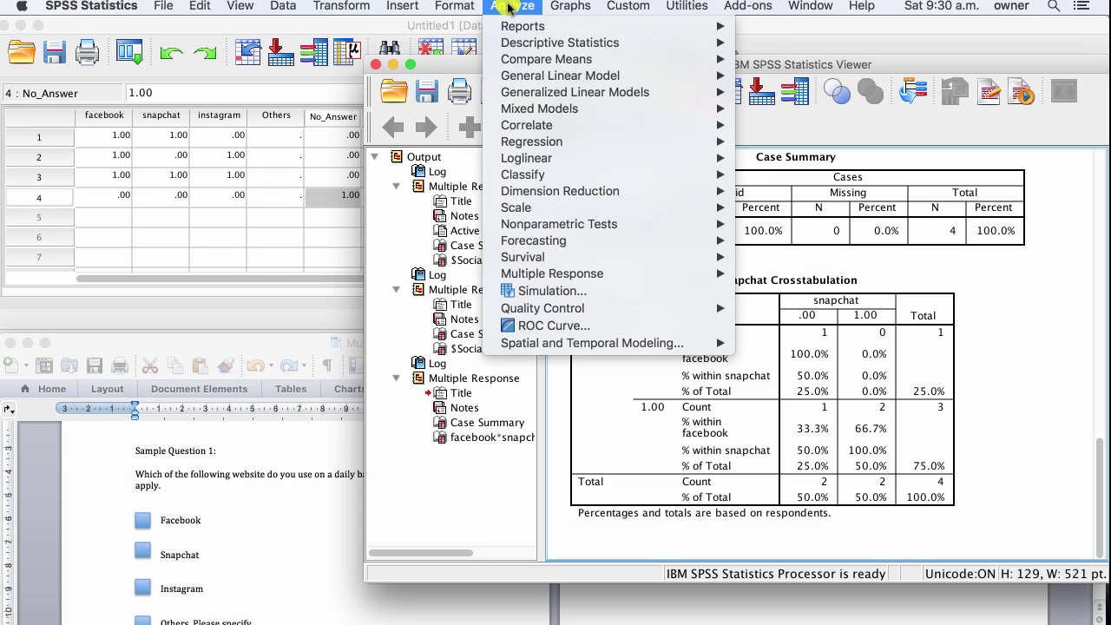
{"action": "mouse_move", "coordinate": [531, 44]}
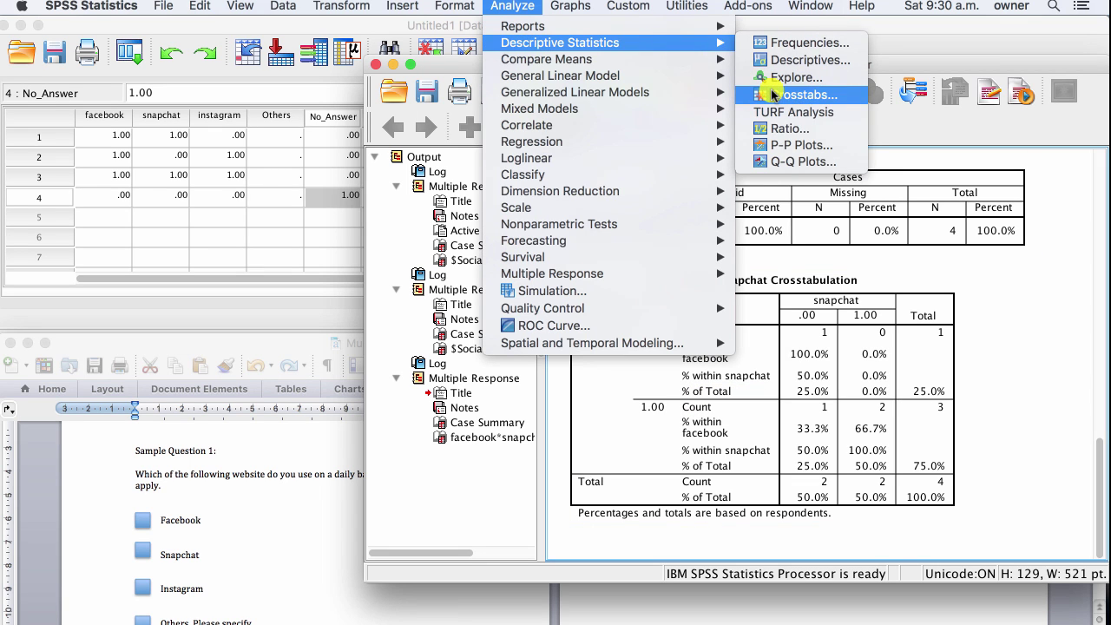
{"action": "left_click", "coordinate": [897, 295]}
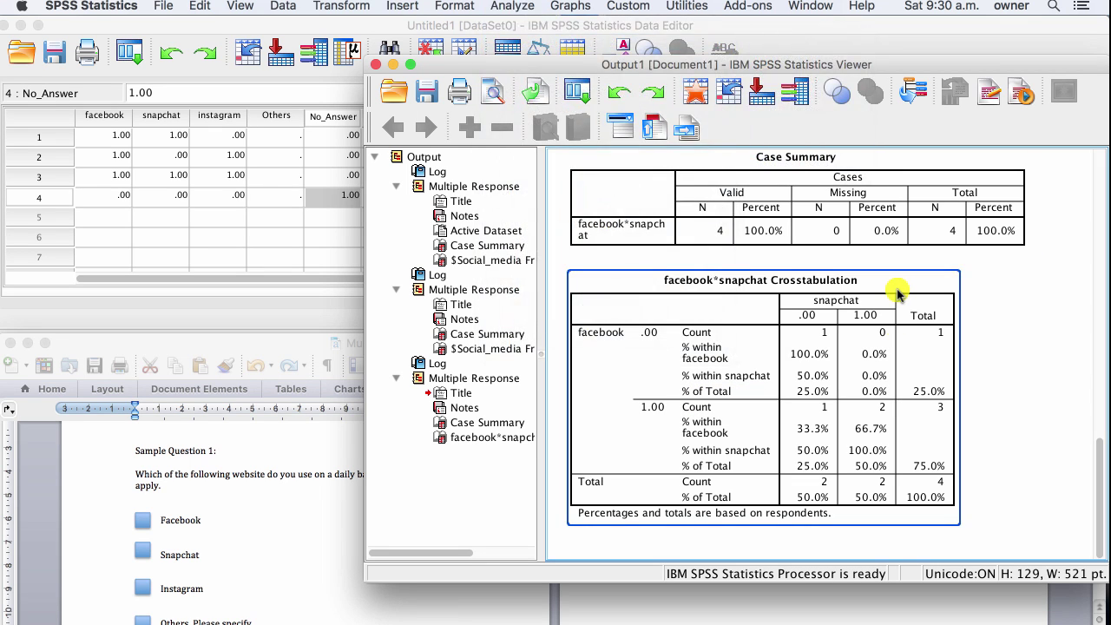
{"action": "left_click", "coordinate": [720, 612]}
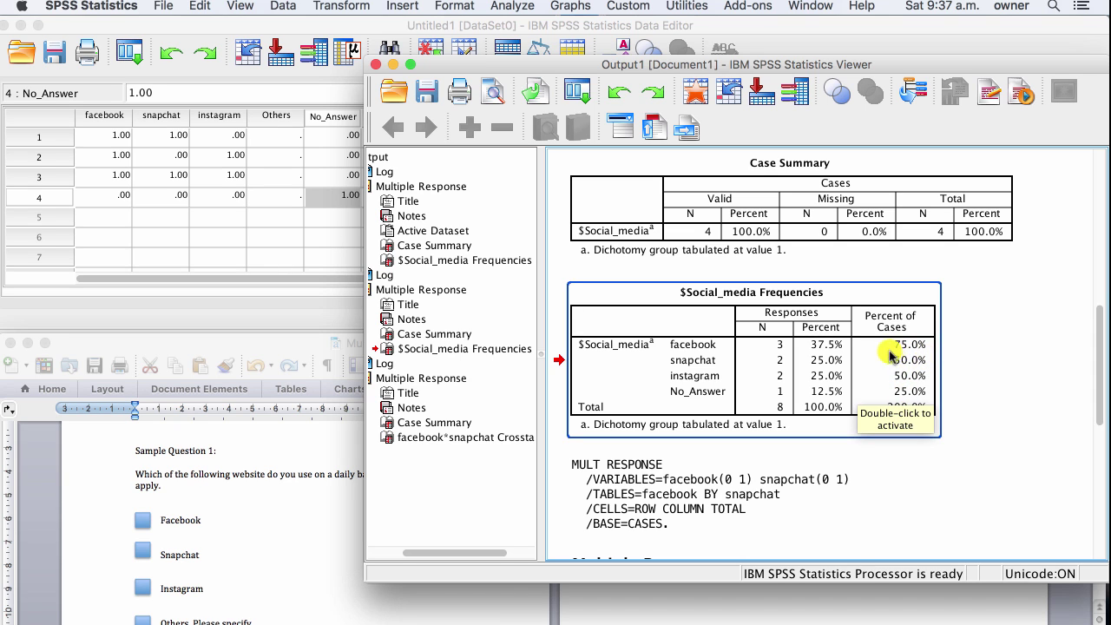
Select the four Percent of Cases values in $Social_media Frequencies and make a bar chart.
{"action": "double_click", "coordinate": [900, 383]}
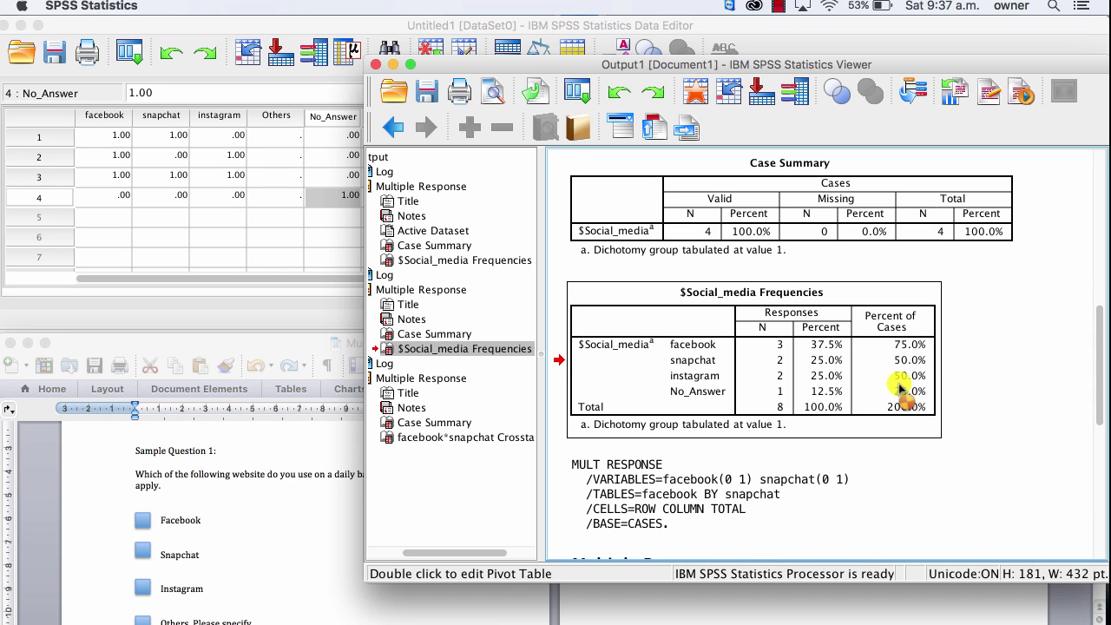
{"action": "left_click", "coordinate": [902, 375]}
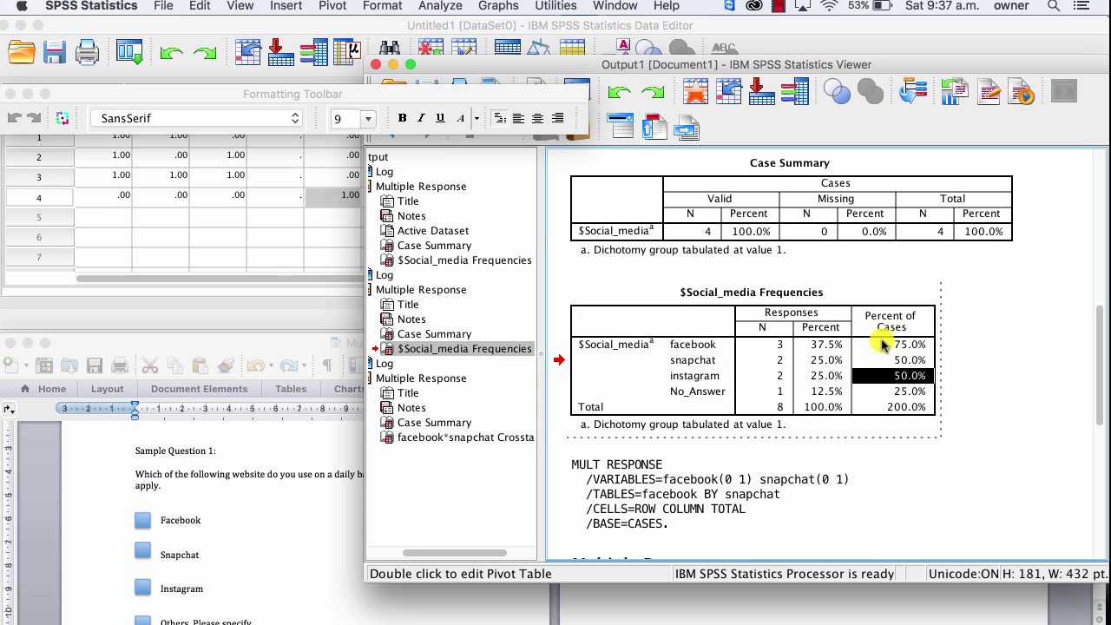
{"action": "left_click_drag", "start_coordinate": [882, 345], "coordinate": [891, 385]}
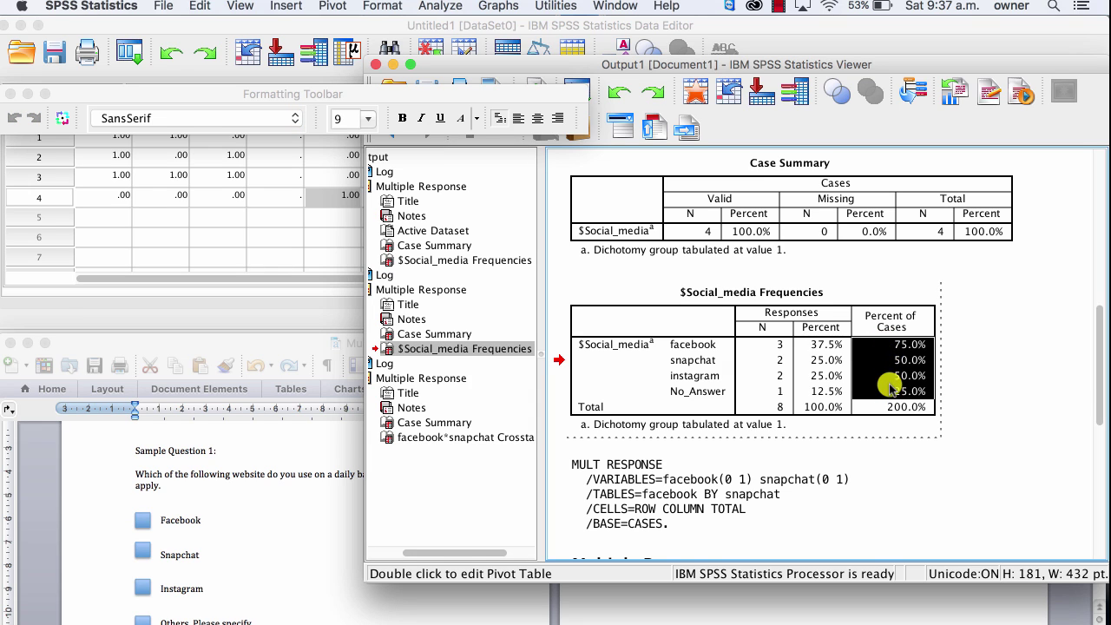
{"action": "right_click", "coordinate": [891, 390]}
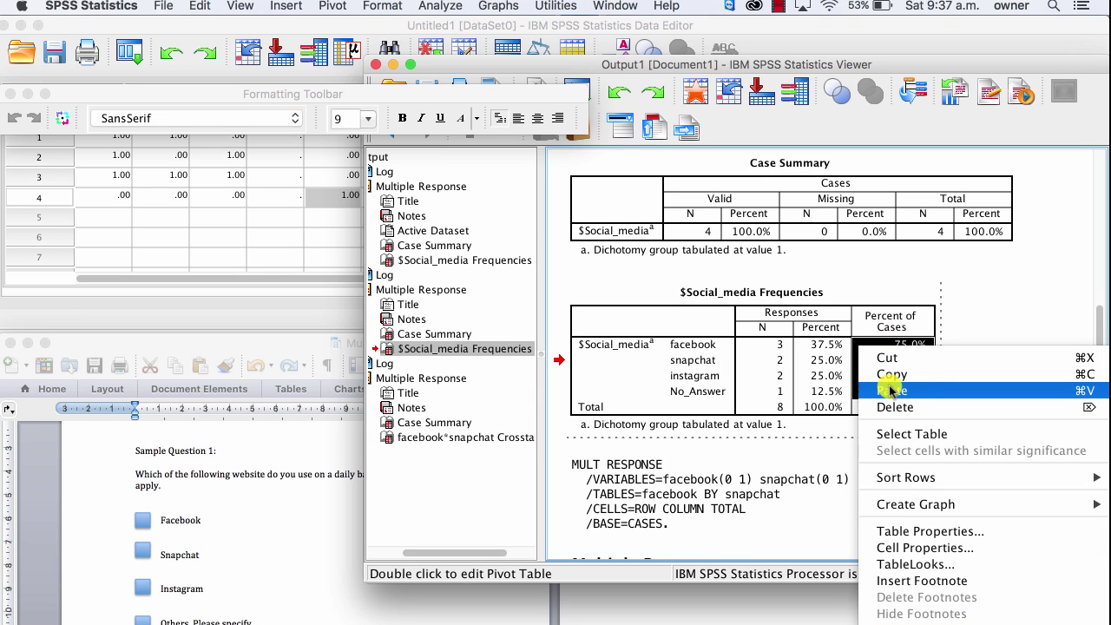
{"action": "mouse_move", "coordinate": [841, 504]}
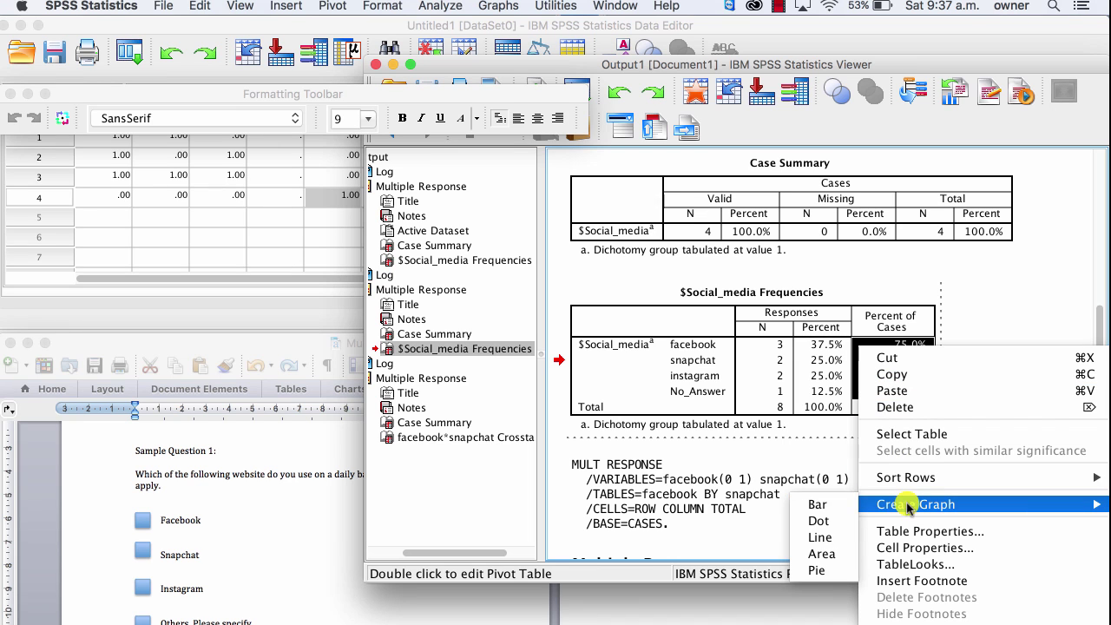
{"action": "left_click", "coordinate": [846, 565]}
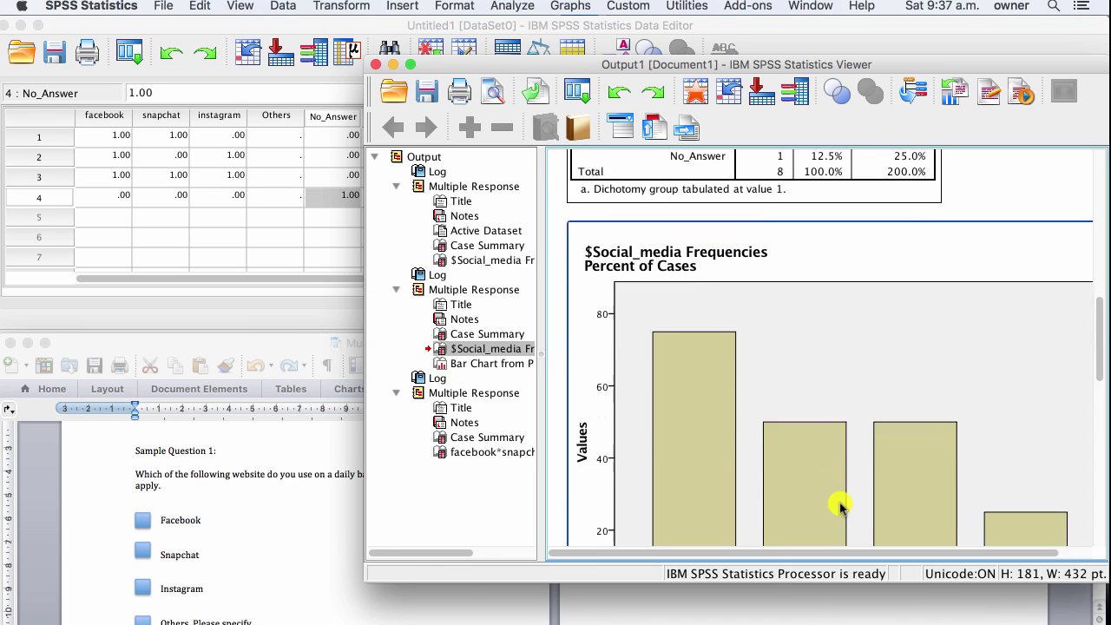
Select the percent-of-cases bar chart and open it in the Chart Editor.
{"action": "left_click", "coordinate": [840, 503]}
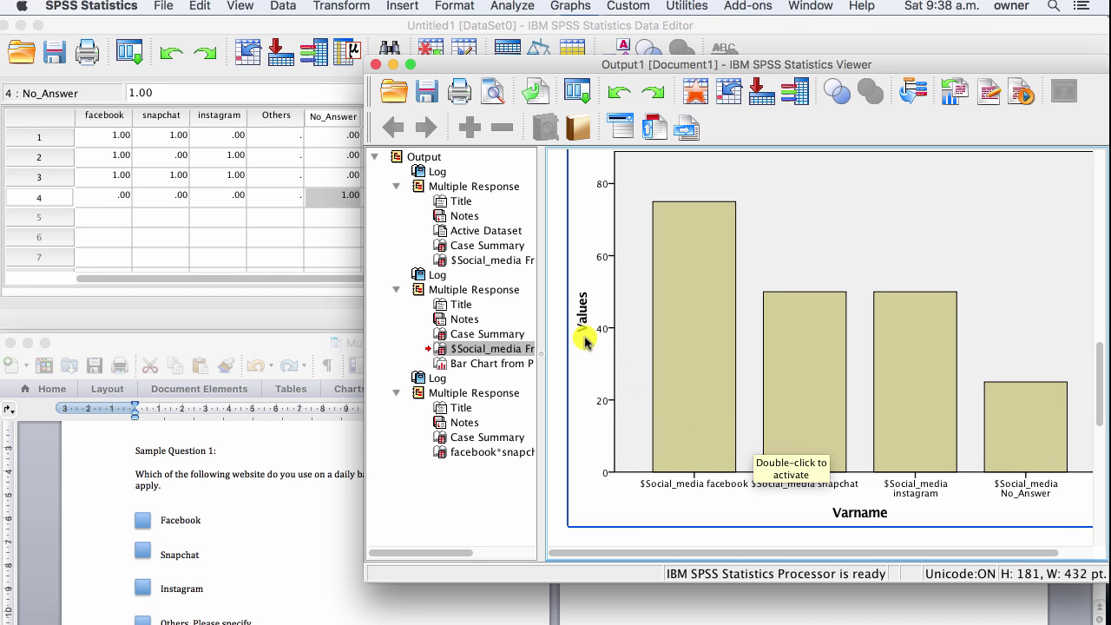
{"action": "double_click", "coordinate": [676, 389]}
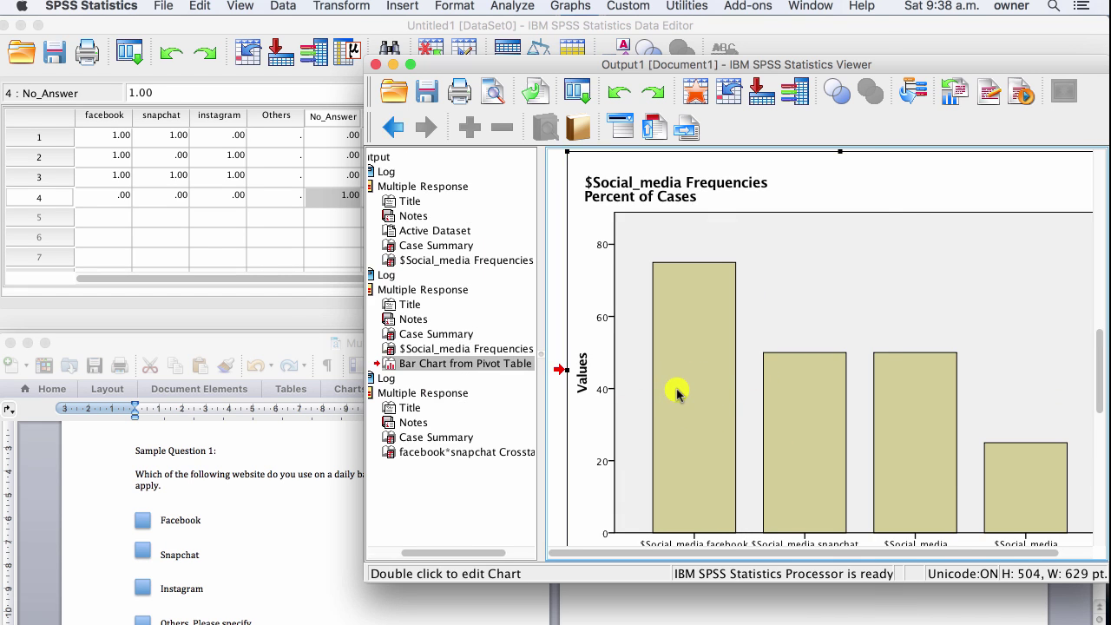
Retitle the value axis of the chart to 'Percentage'.
{"action": "double_click", "coordinate": [345, 404]}
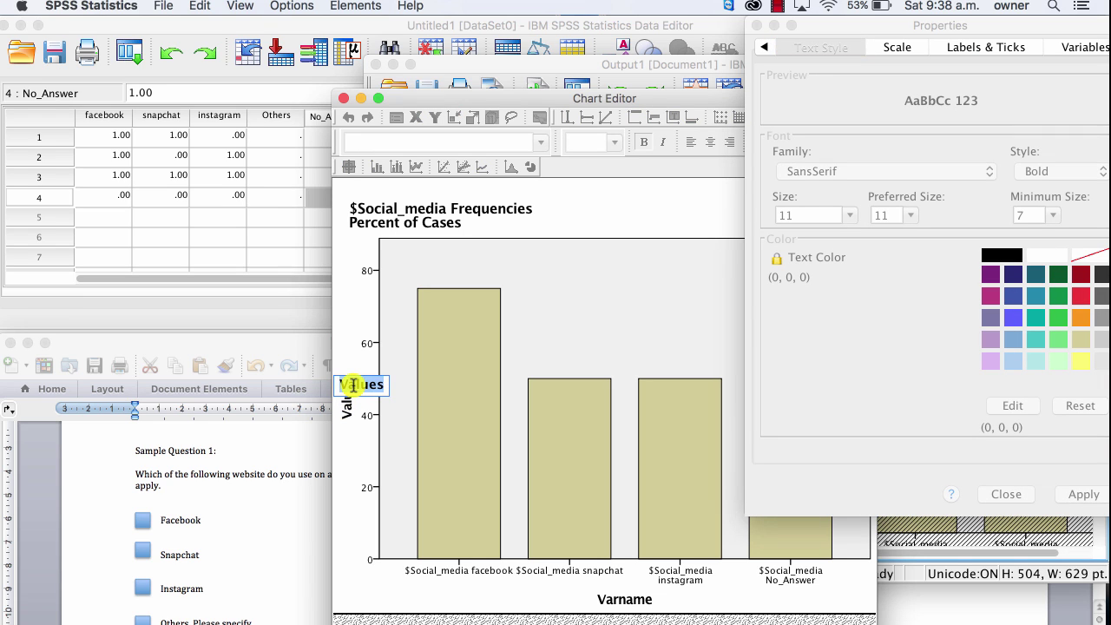
{"action": "type", "text": "Percentage"}
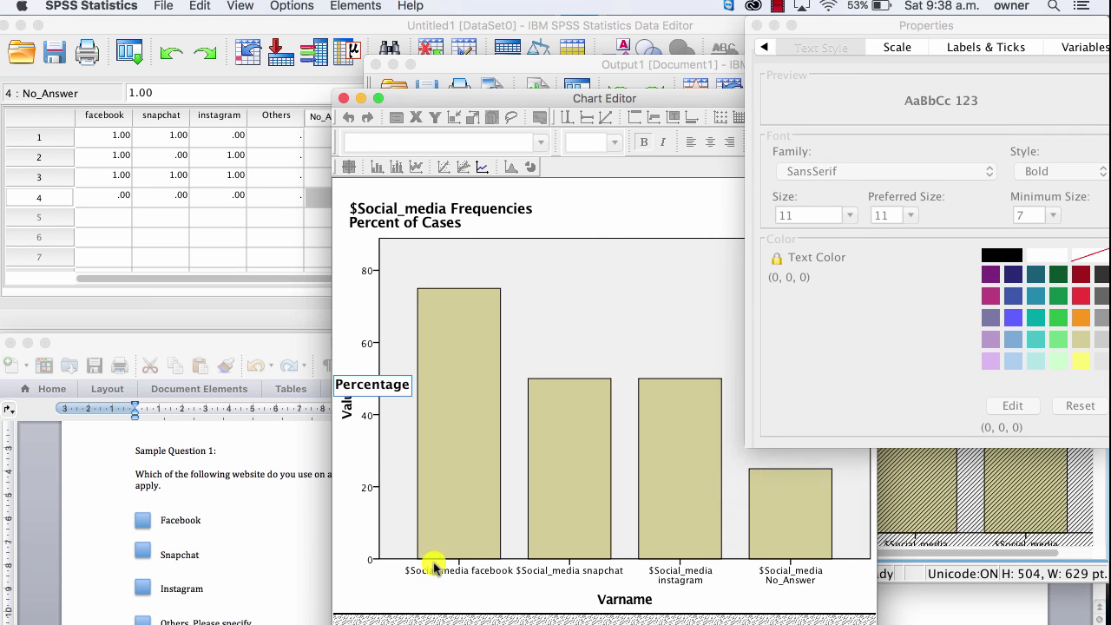
{"action": "left_click", "coordinate": [434, 566]}
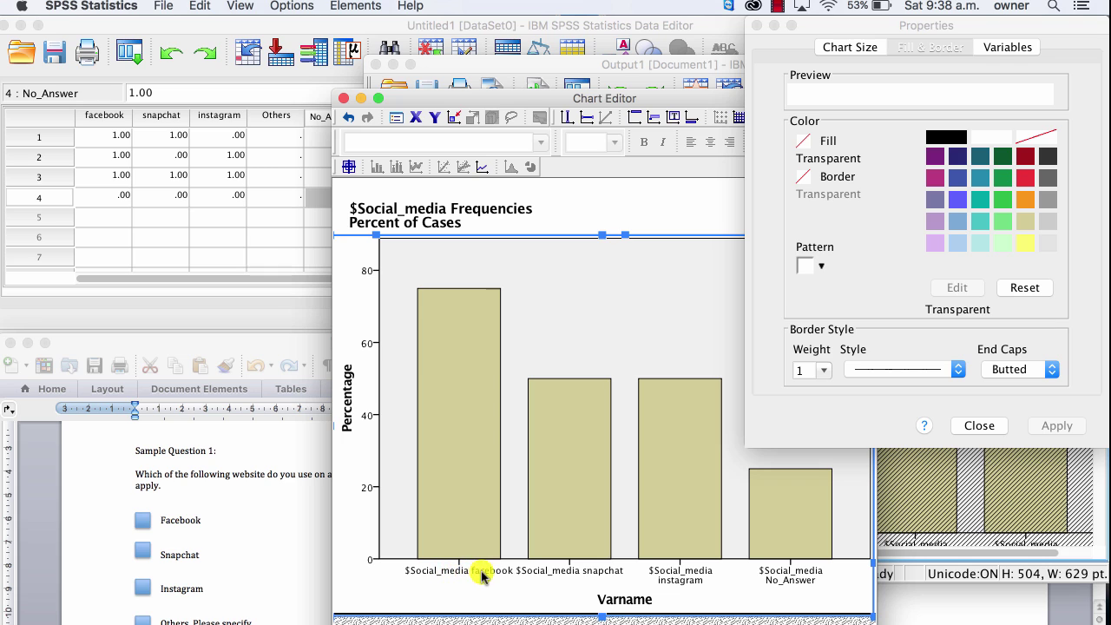
Remove the $Social_media prefix so the bars read facebook, snapchat, instagram and No_Answer.
{"action": "left_click", "coordinate": [476, 573]}
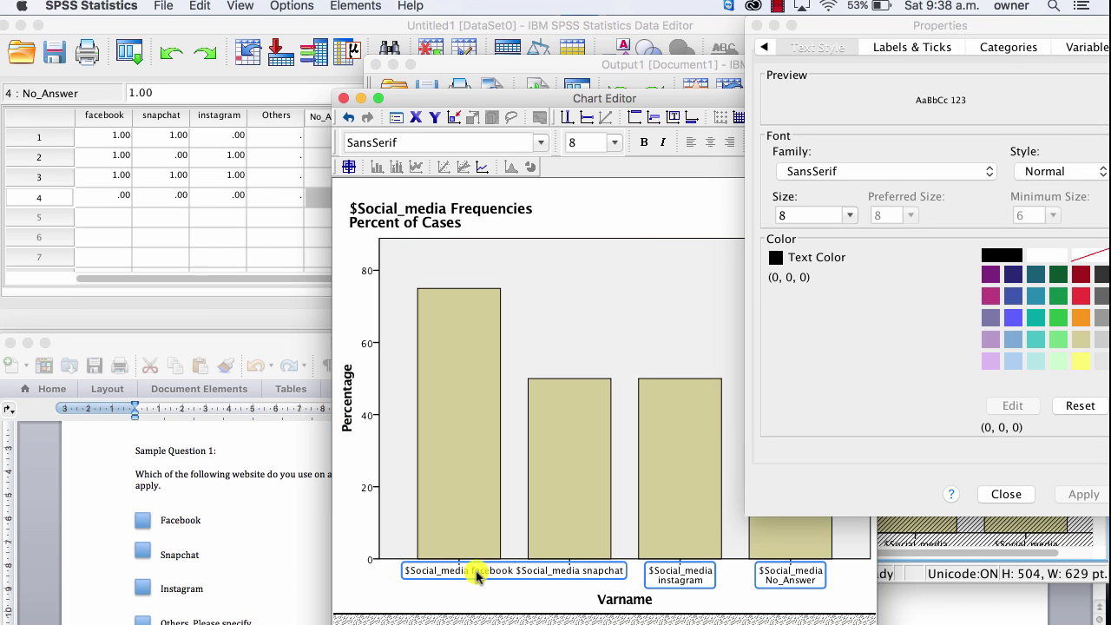
{"action": "left_click", "coordinate": [475, 573]}
{"action": "left_click_drag", "start_coordinate": [473, 571], "coordinate": [393, 571]}
{"action": "key", "text": "BackSpace"}
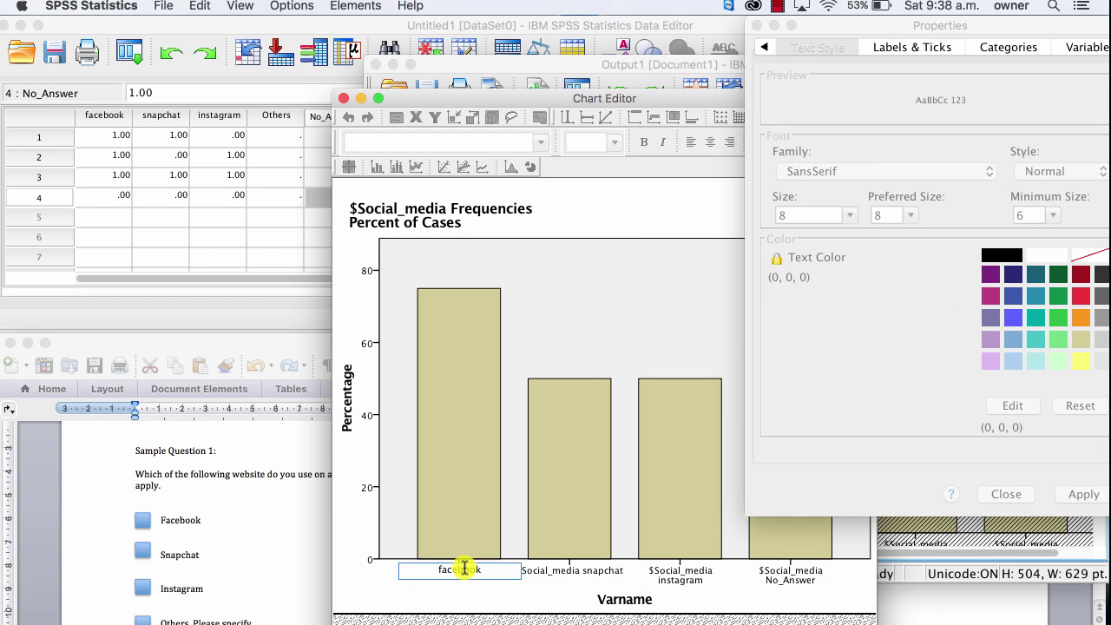
{"action": "left_click", "coordinate": [549, 595]}
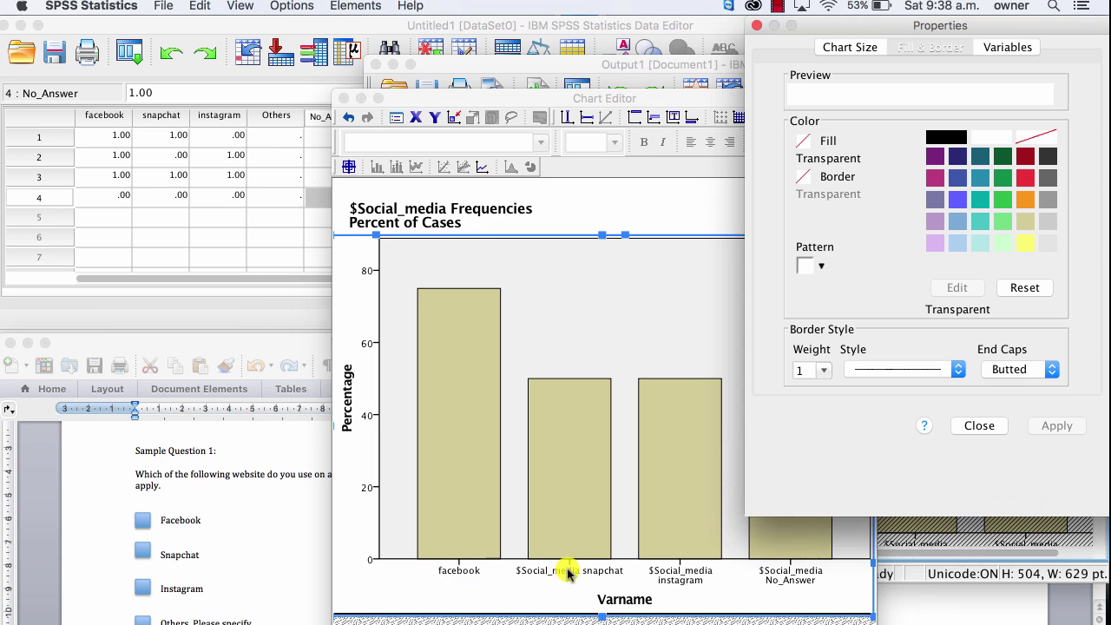
{"action": "left_click", "coordinate": [569, 572]}
{"action": "left_click", "coordinate": [662, 574]}
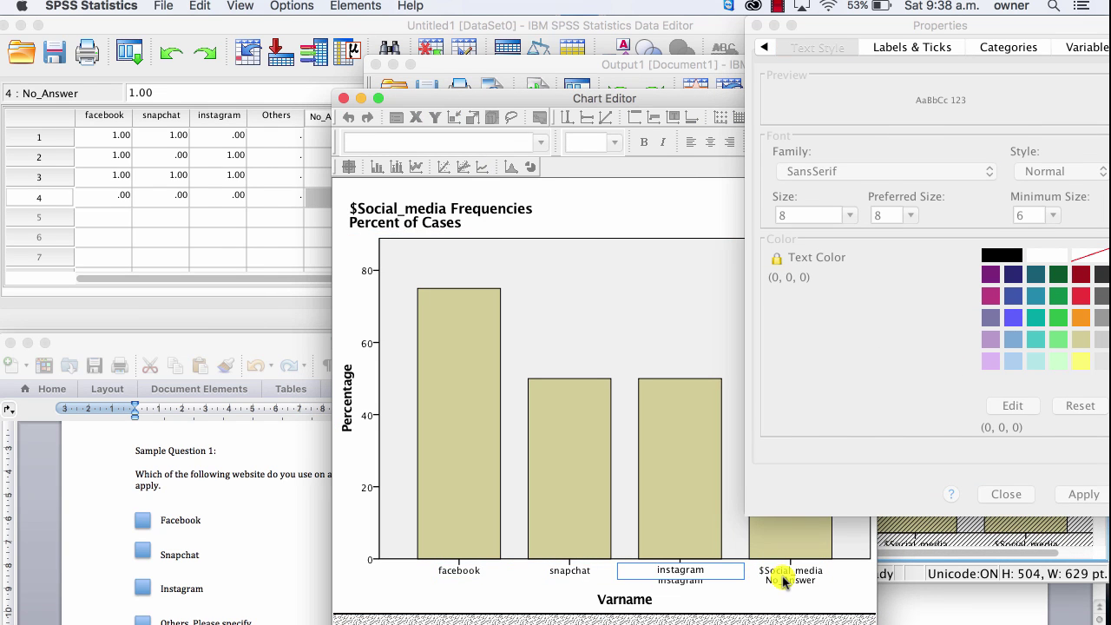
{"action": "left_click", "coordinate": [784, 580]}
{"action": "left_click", "coordinate": [778, 576]}
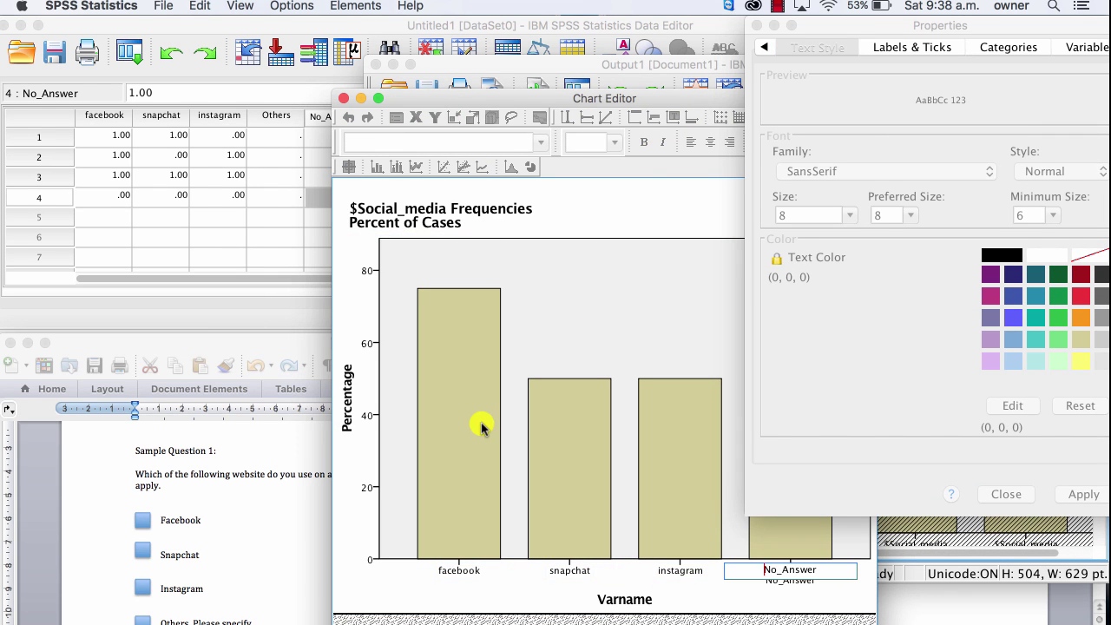
Finish label editing, select all the bars and bring up their context menu.
{"action": "right_click", "coordinate": [456, 432]}
{"action": "left_click", "coordinate": [397, 459]}
{"action": "left_click", "coordinate": [396, 459]}
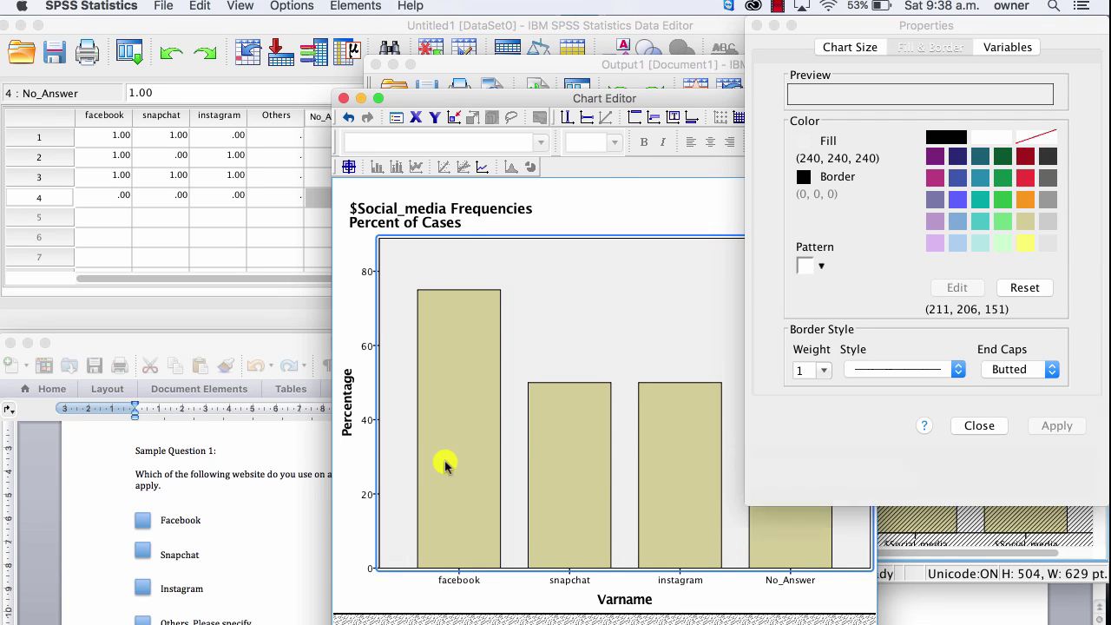
{"action": "left_click", "coordinate": [445, 466]}
{"action": "right_click", "coordinate": [444, 466]}
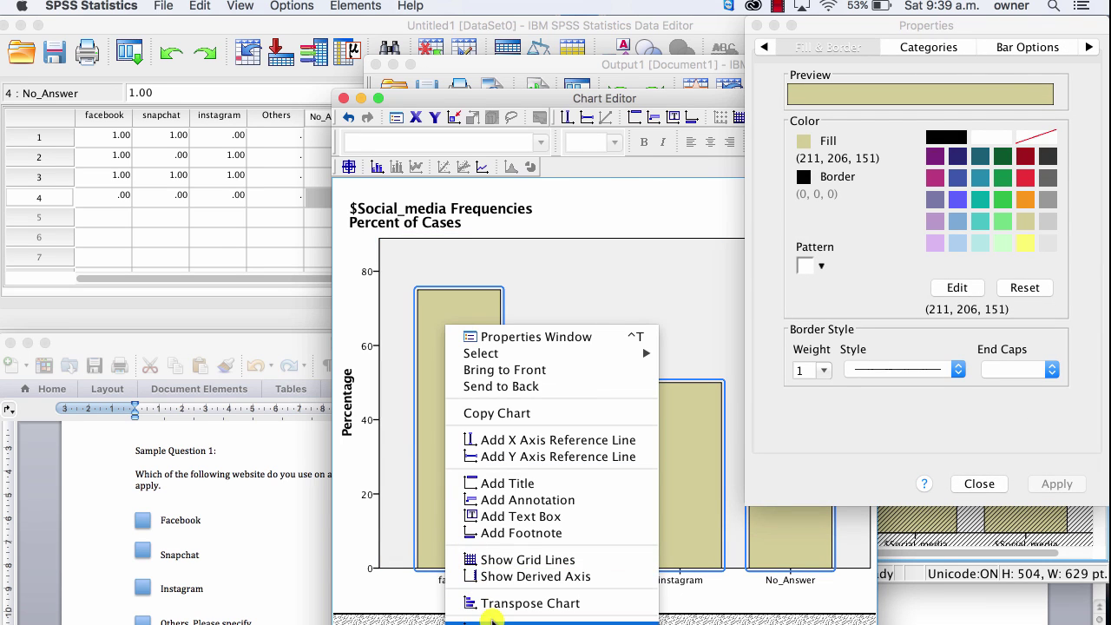